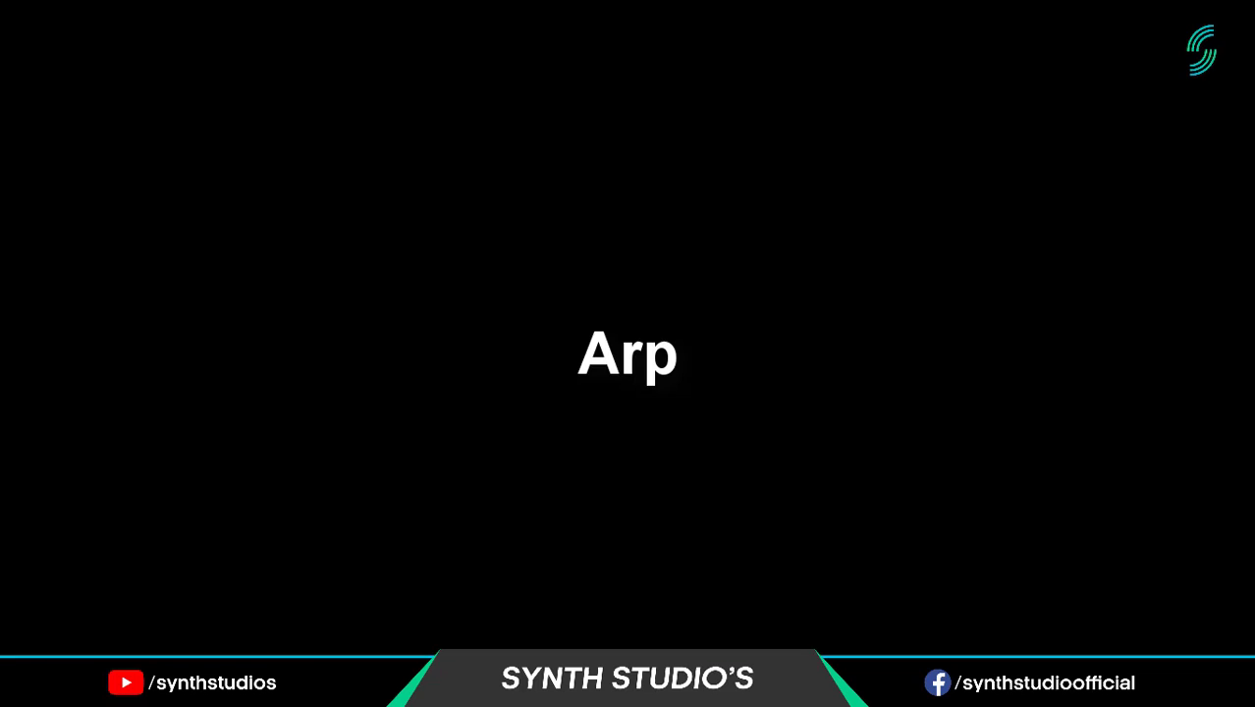
Play the arp notes of Pattern 6 in the Crystal piano roll, and return to the playlist.
{"action": "key", "text": "space"}
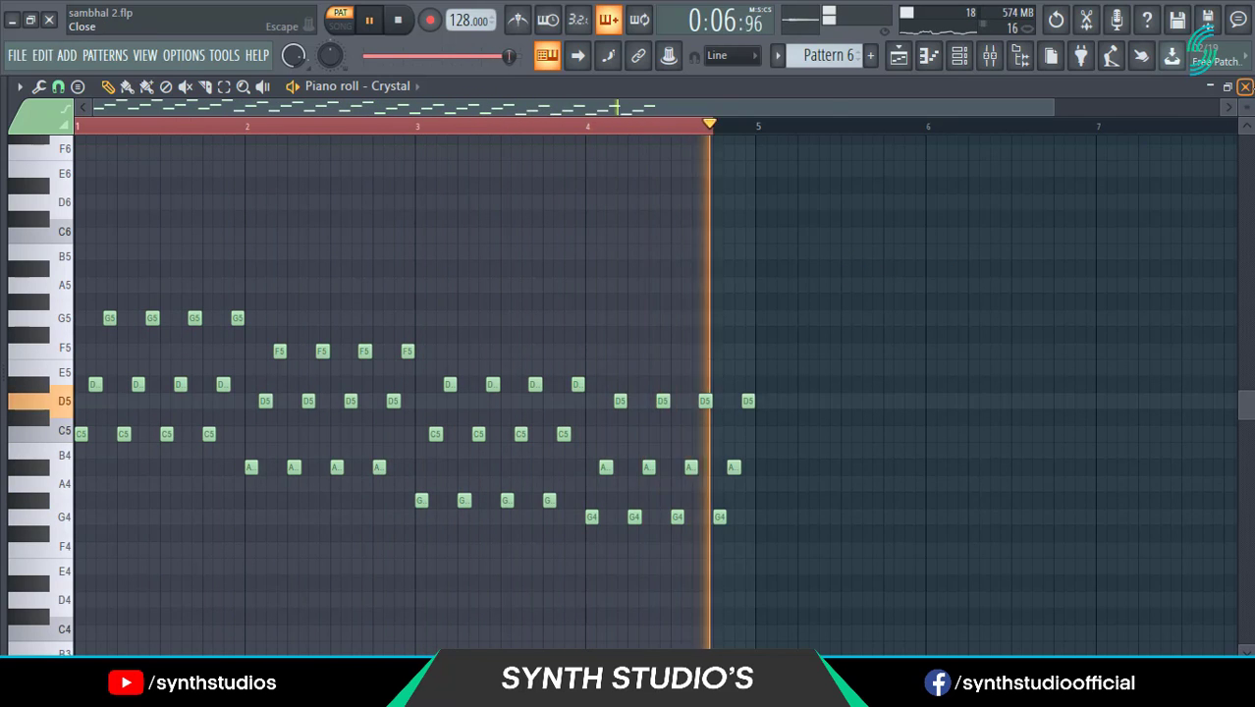
{"action": "key", "text": "F7"}
{"action": "key", "text": "F6"}
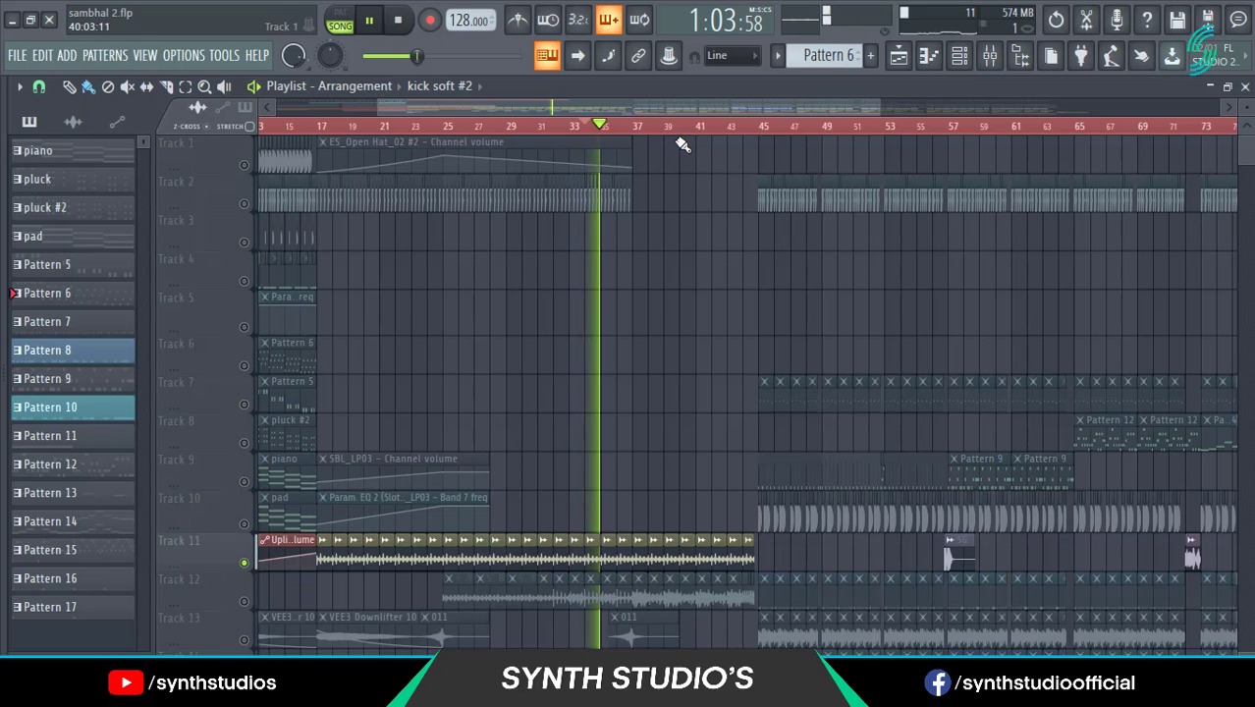
Audition playlist tracks in solo, covering the loop on Track 11 and the pattern clips on Track 7.
{"action": "scroll", "coordinate": [543, 263], "scroll_direction": "down", "scroll_amount": 6}
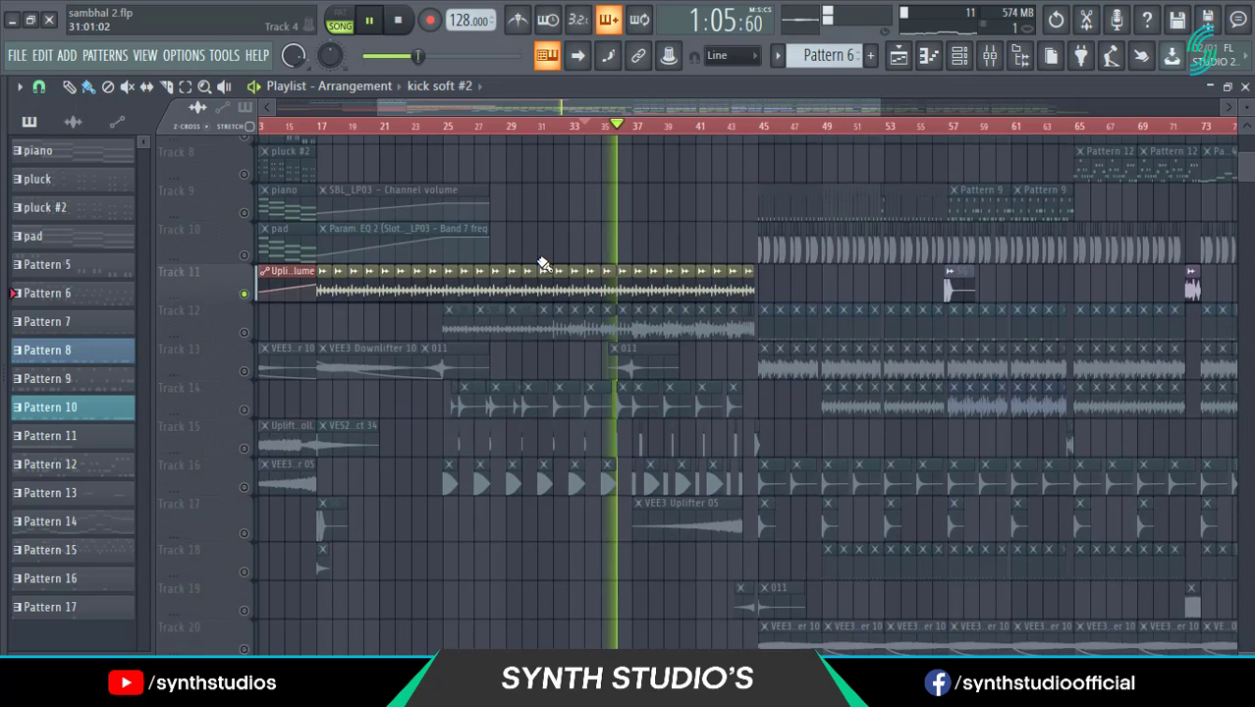
{"action": "scroll", "coordinate": [542, 264], "scroll_direction": "up", "scroll_amount": 4}
{"action": "scroll", "coordinate": [305, 422], "scroll_direction": "up", "scroll_amount": 1}
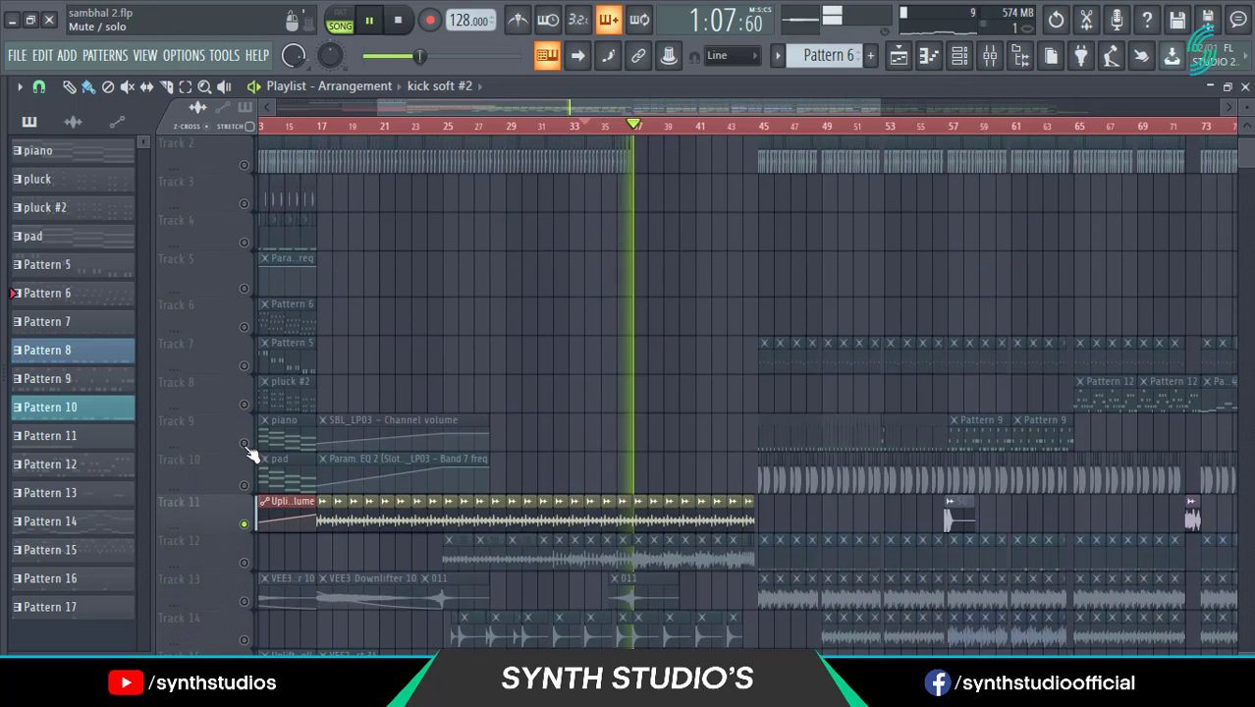
{"action": "left_click_drag", "start_coordinate": [245, 443], "coordinate": [244, 484]}
{"action": "scroll", "coordinate": [614, 385], "scroll_direction": "down", "scroll_amount": 6}
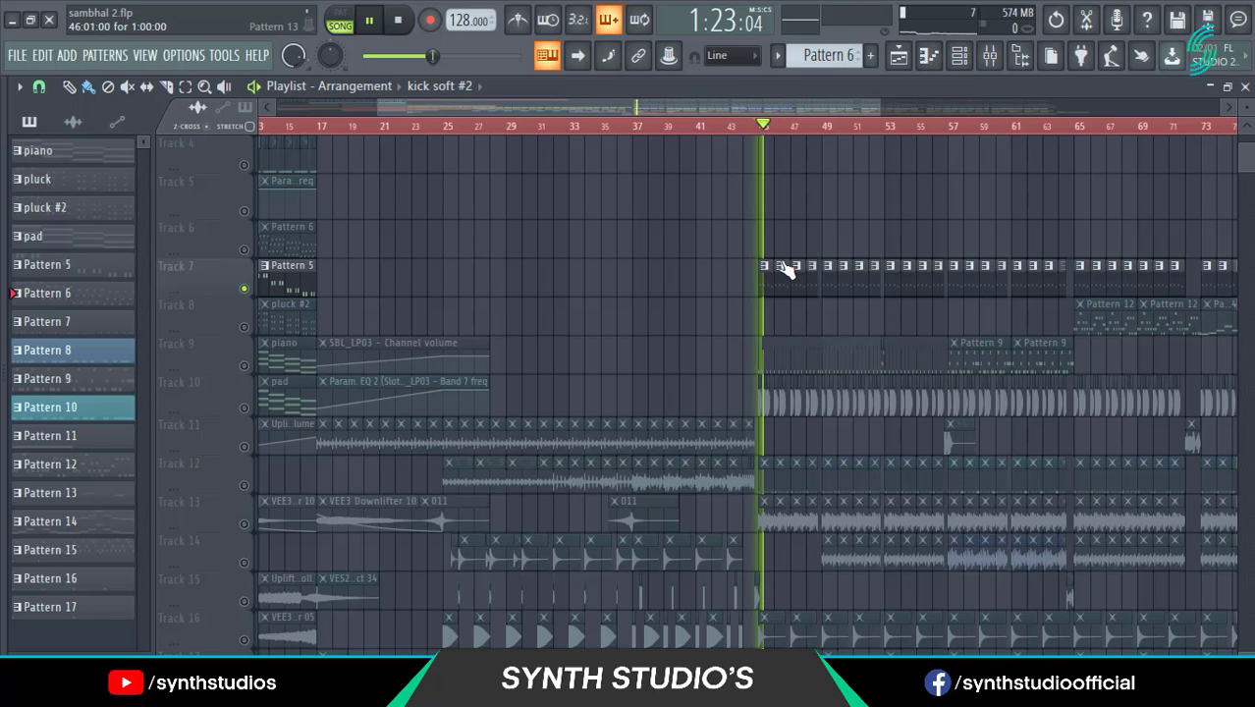
Inspect the Stuck FG notes of Pattern 13 from its clip on Track 7, and return to the playlist.
{"action": "double_click", "coordinate": [781, 280]}
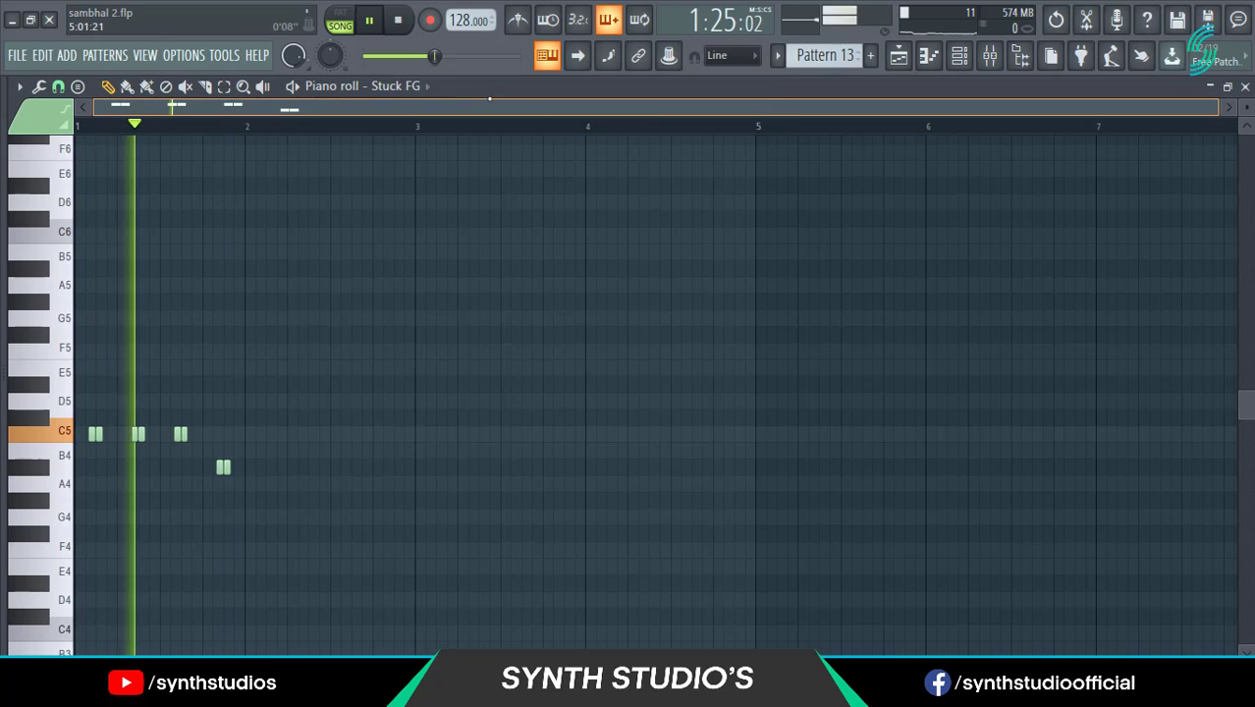
{"action": "left_click", "coordinate": [1245, 86]}
{"action": "key", "text": "F6"}
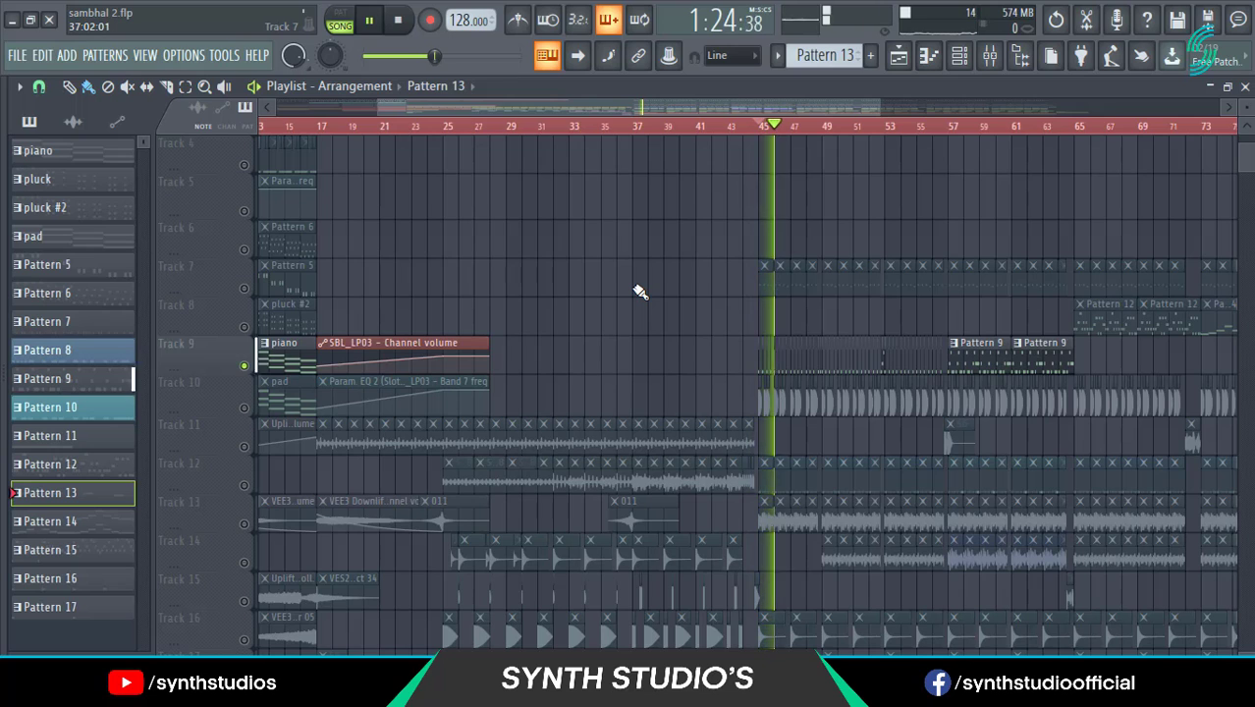
Listen to Track 9 in solo and examine its clips between bars 45 and 53.
{"action": "scroll", "coordinate": [807, 251], "scroll_direction": "up", "scroll_amount": 6}
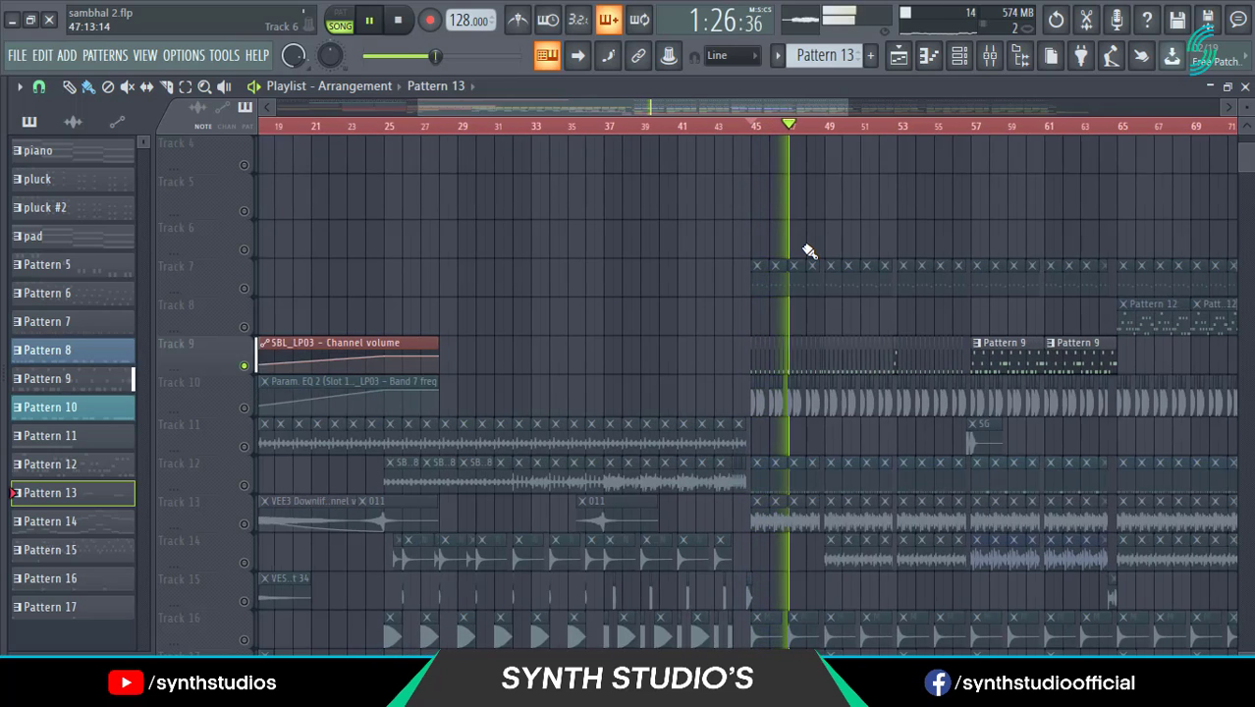
{"action": "scroll", "coordinate": [807, 250], "scroll_direction": "up", "scroll_amount": 3}
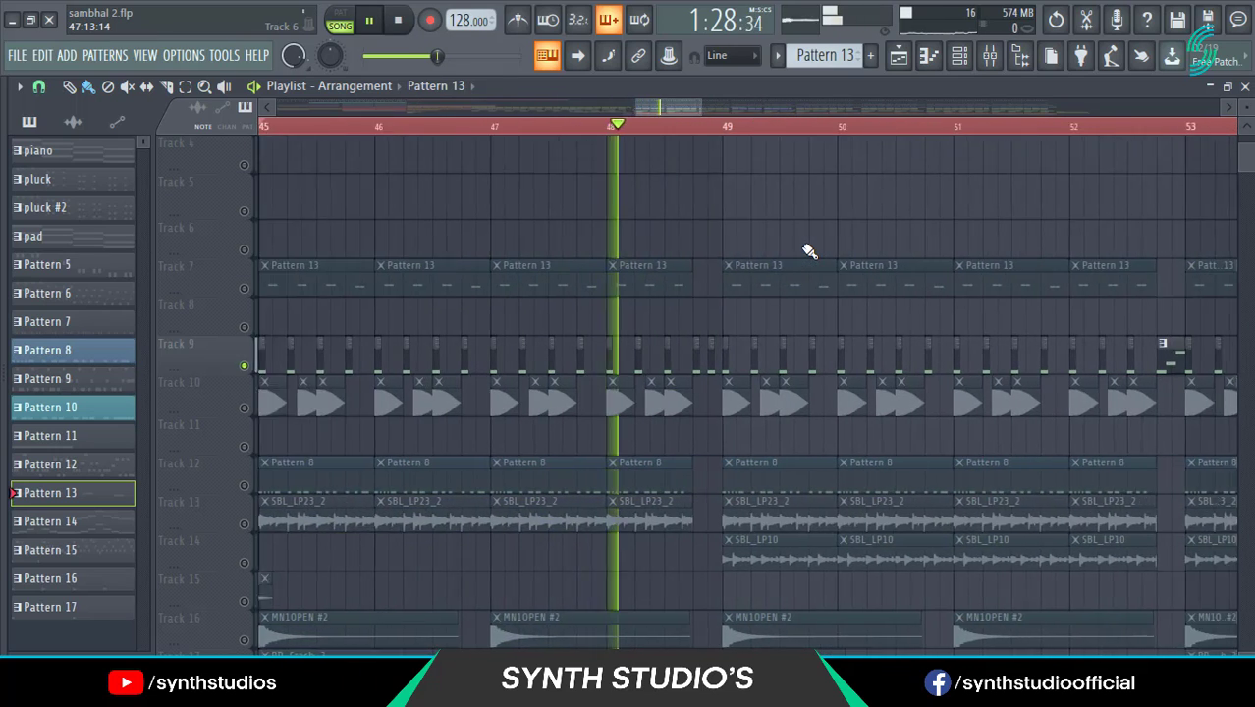
{"action": "scroll", "coordinate": [807, 251], "scroll_direction": "down", "scroll_amount": 4}
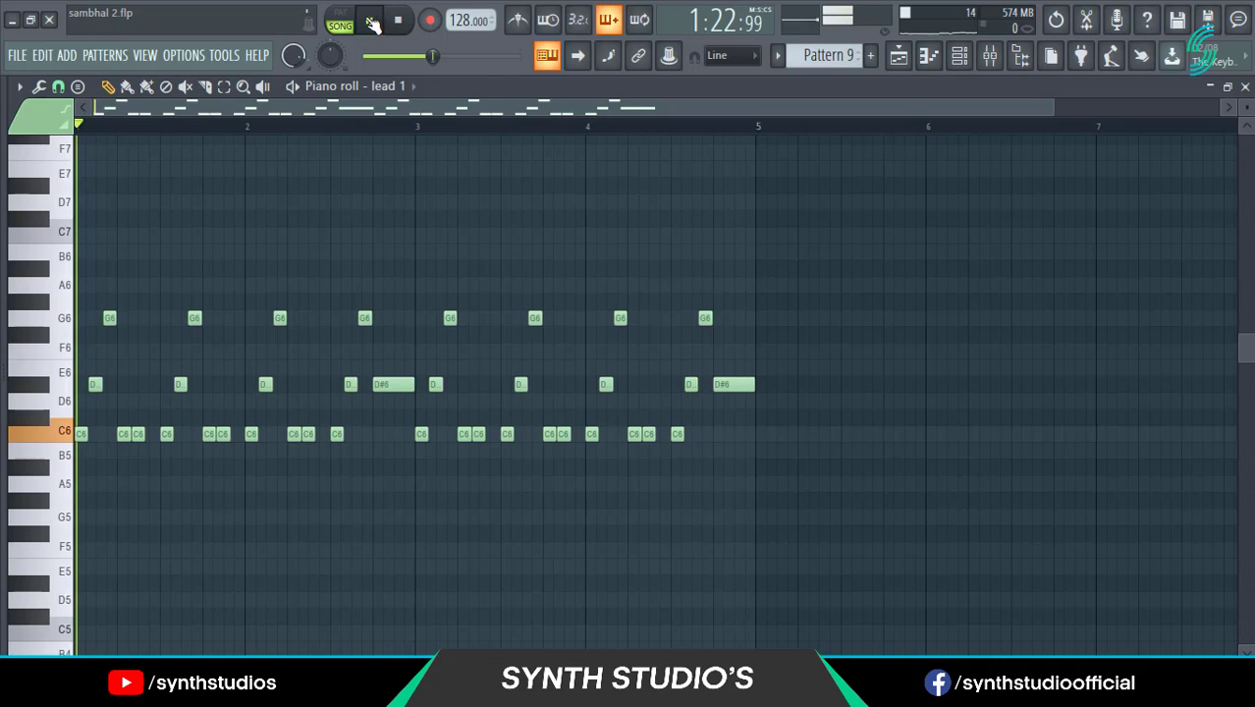
Play the lead 1 melodies of Pattern 9 and Pattern 12 in the piano roll.
{"action": "left_click", "coordinate": [372, 21]}
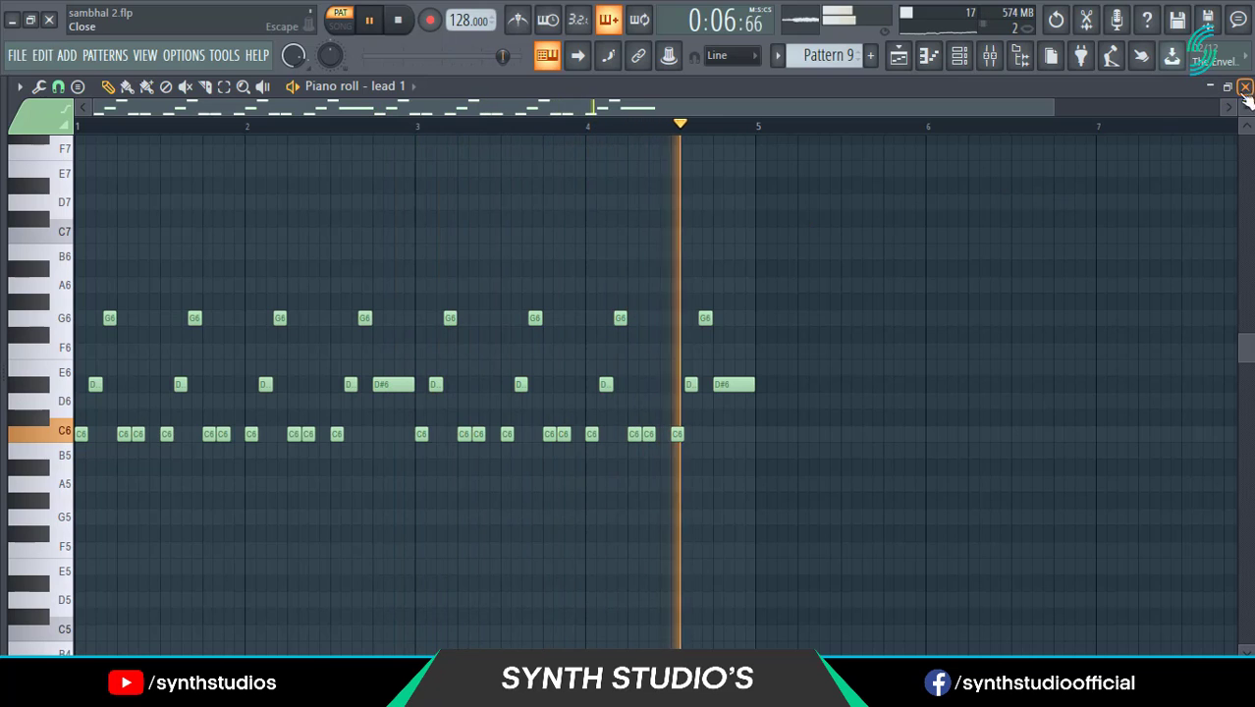
{"action": "key", "text": "space"}
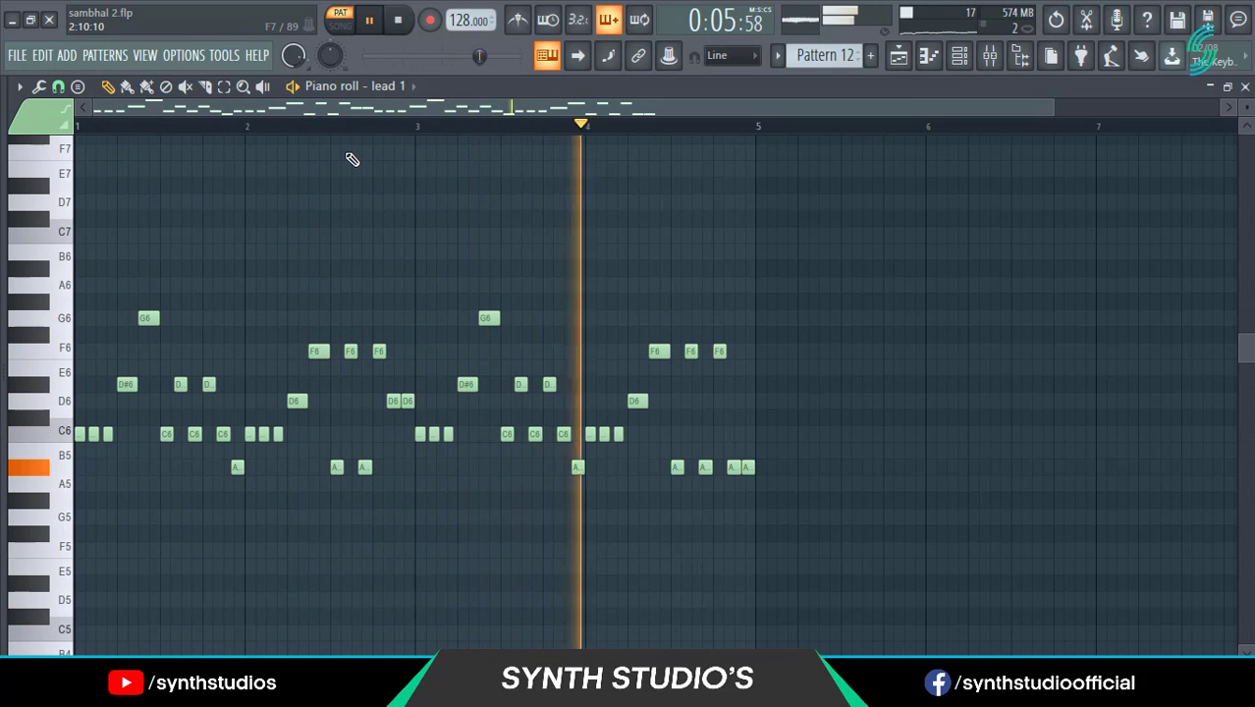
{"action": "key", "text": "space"}
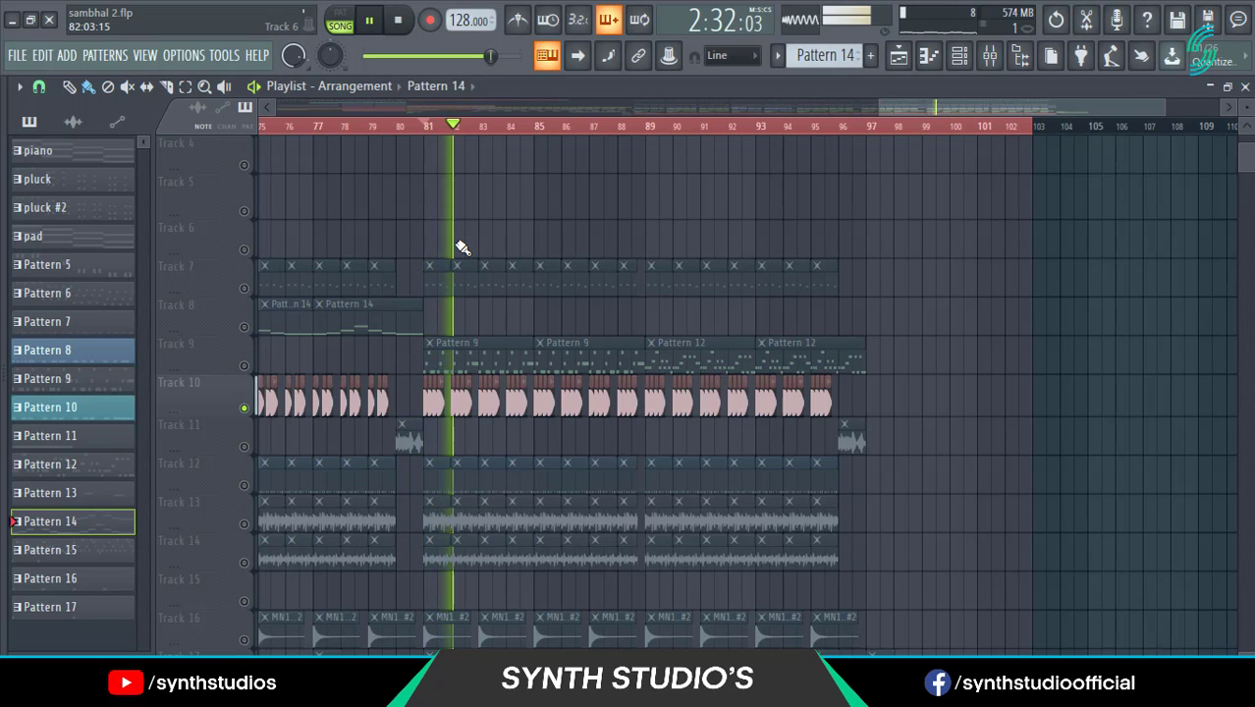
Inspect the SBL_01 notes of Pattern 8 and play the soloed Track 18 clips from bar 73.
{"action": "scroll", "coordinate": [461, 246], "scroll_direction": "up", "scroll_amount": 5}
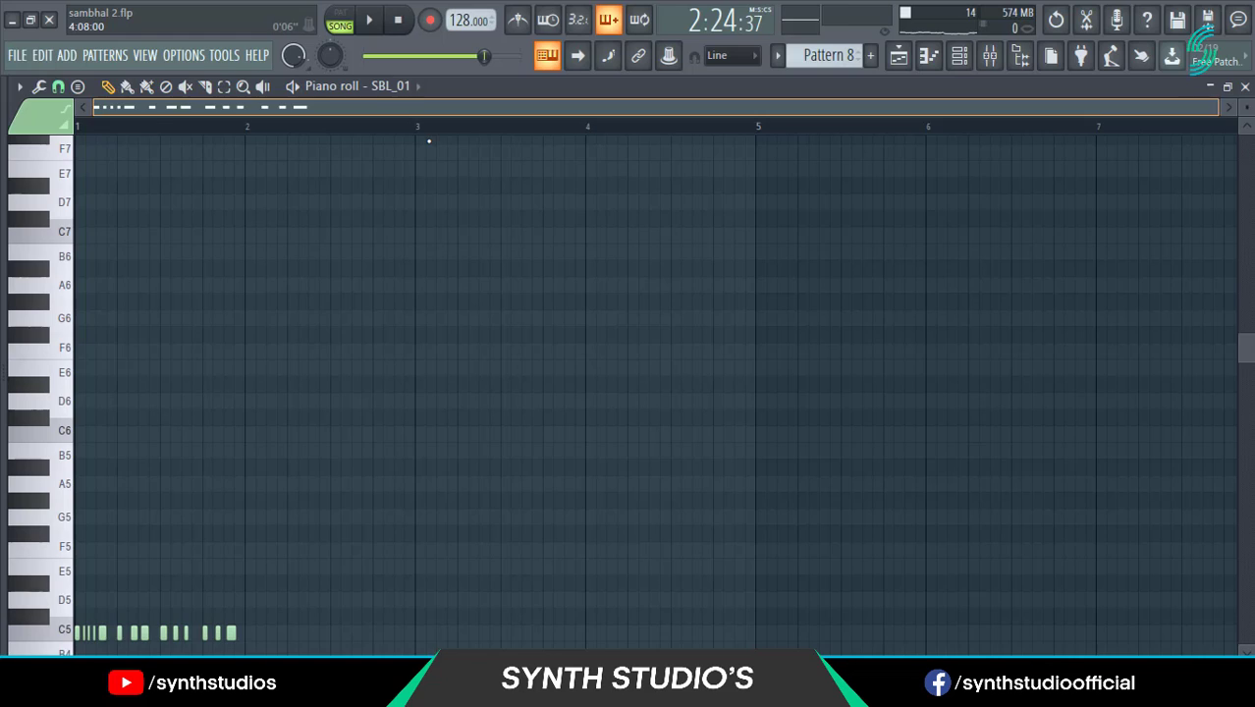
{"action": "key", "text": "space"}
{"action": "scroll", "coordinate": [428, 140], "scroll_direction": "down", "scroll_amount": 3}
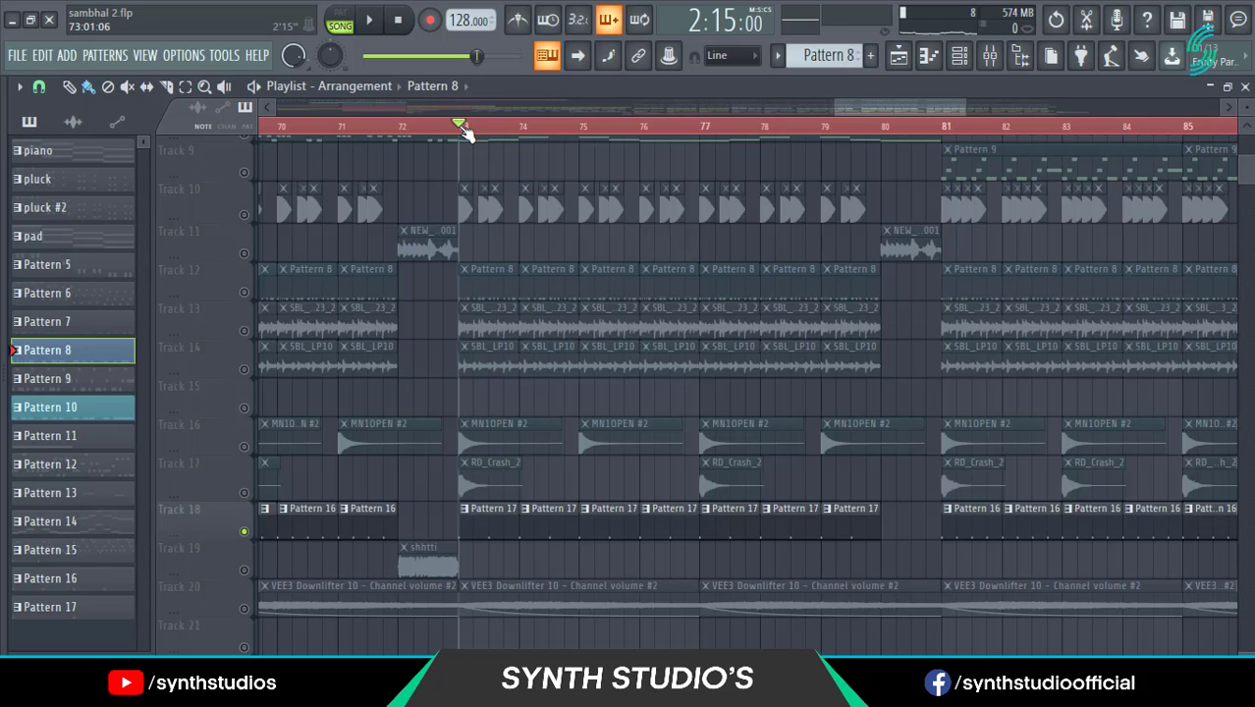
{"action": "key", "text": "space"}
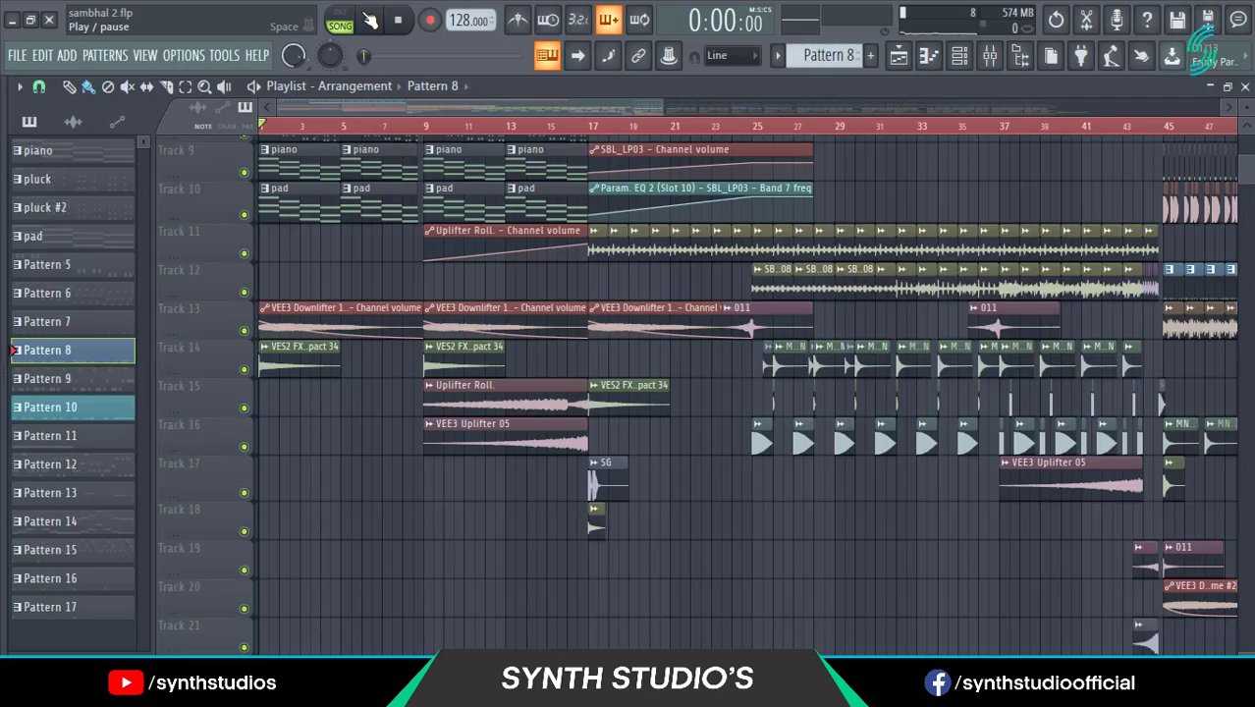
Play the full arrangement from bar 1 and examine the intro clips on all tracks up to bar 17.
{"action": "scroll", "coordinate": [380, 235], "scroll_direction": "up", "scroll_amount": 8}
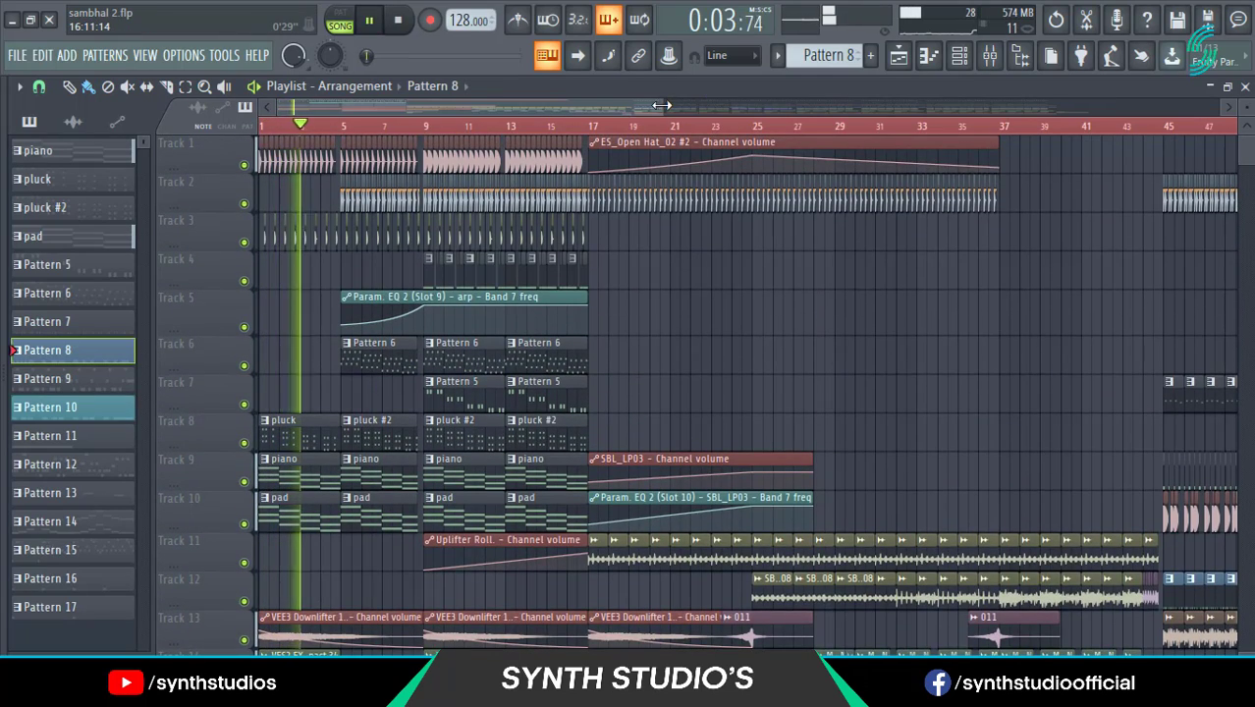
{"action": "mouse_move", "coordinate": [661, 105]}
{"action": "left_mouse_down"}
{"action": "mouse_move", "coordinate": [911, 104]}
{"action": "mouse_move", "coordinate": [673, 134]}
{"action": "mouse_move", "coordinate": [662, 120]}
{"action": "left_mouse_up"}
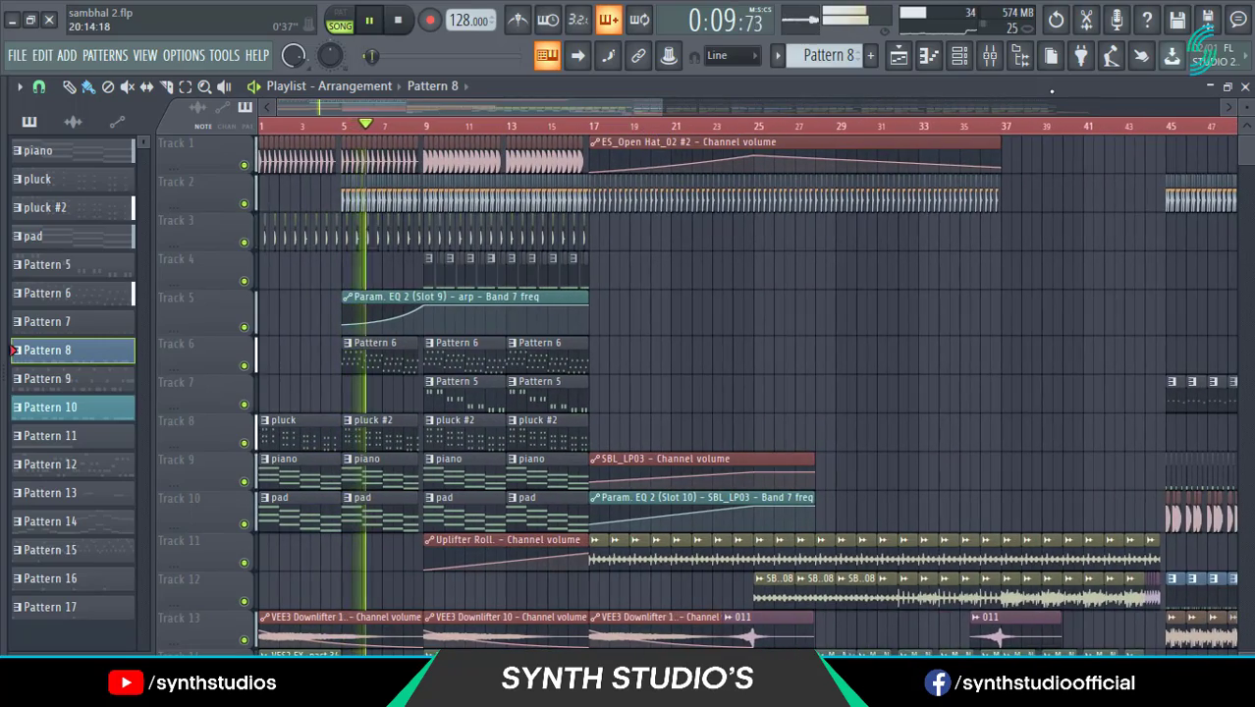
{"action": "scroll", "coordinate": [1064, 236], "scroll_direction": "down", "scroll_amount": 2}
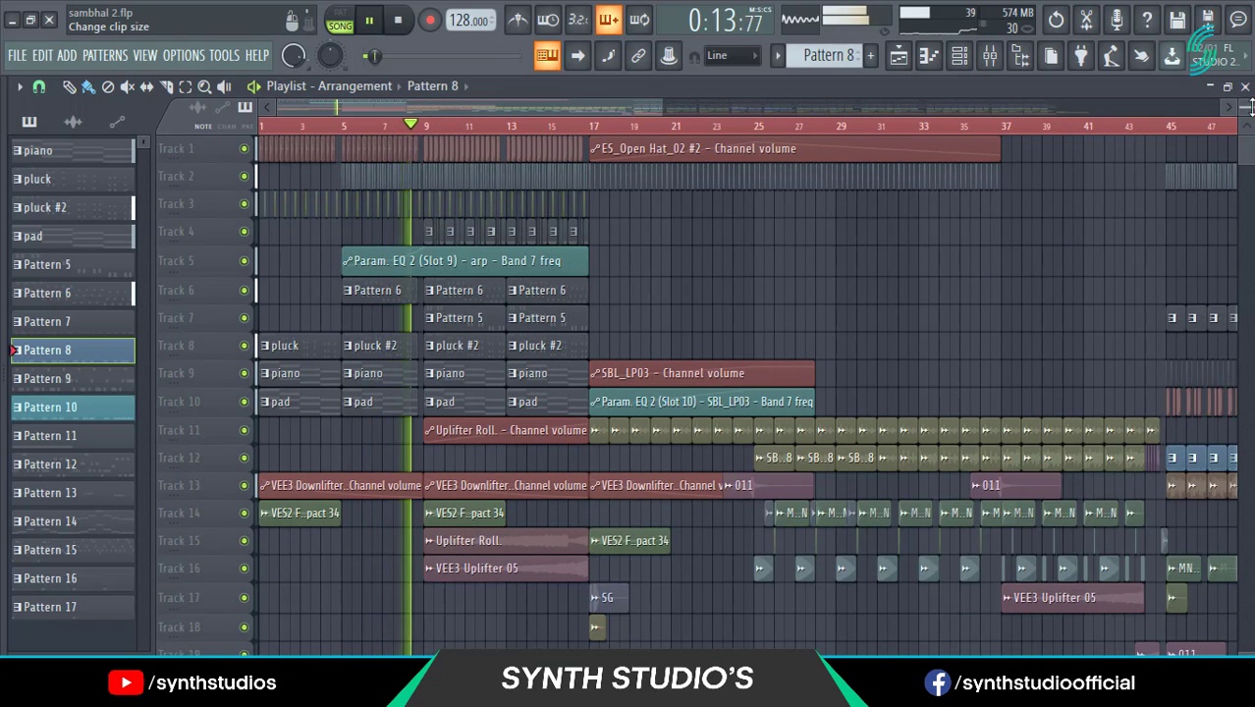
{"action": "scroll", "coordinate": [1248, 108], "scroll_direction": "up", "scroll_amount": 2}
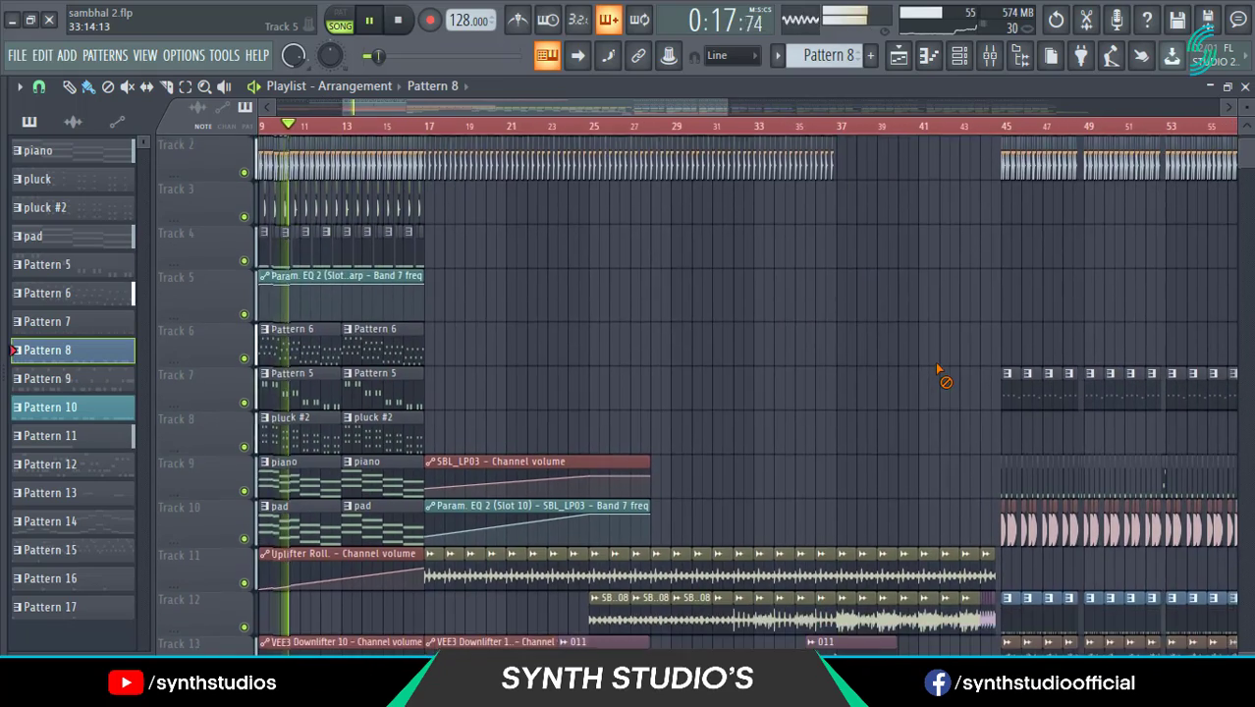
{"action": "scroll", "coordinate": [938, 369], "scroll_direction": "down", "scroll_amount": 8}
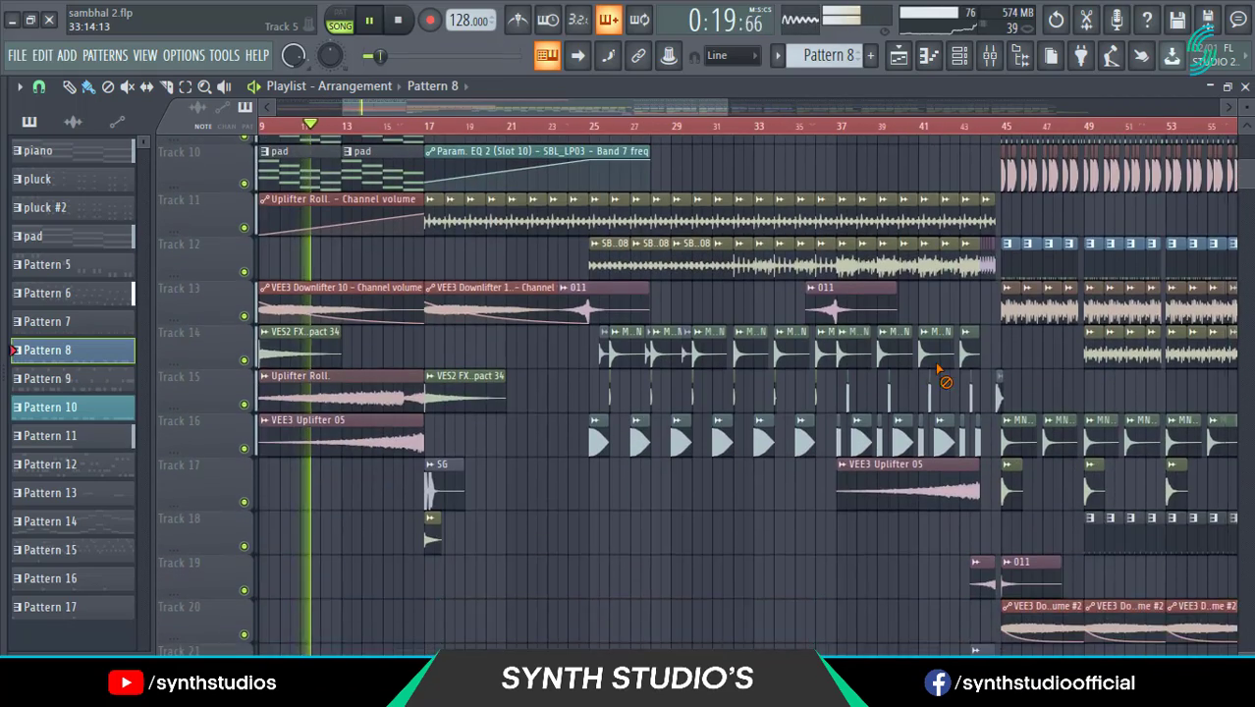
{"action": "scroll", "coordinate": [937, 368], "scroll_direction": "up", "scroll_amount": 8}
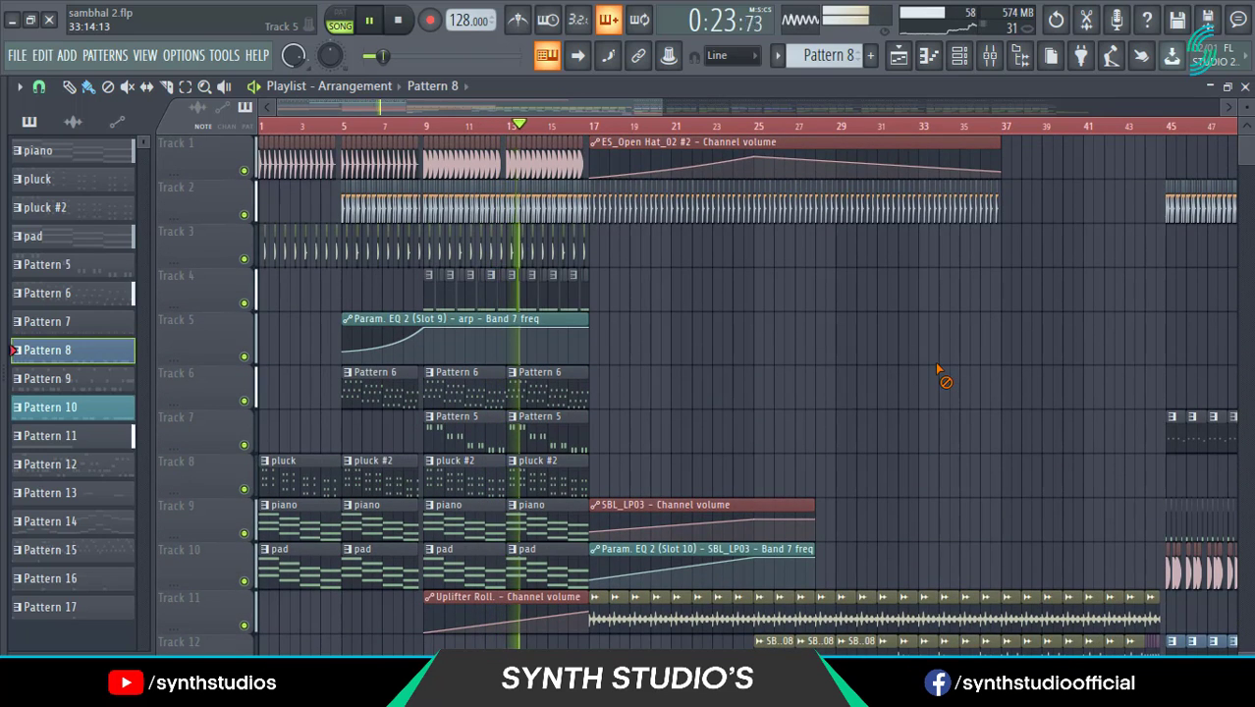
{"action": "scroll", "coordinate": [937, 368], "scroll_direction": "down", "scroll_amount": 2}
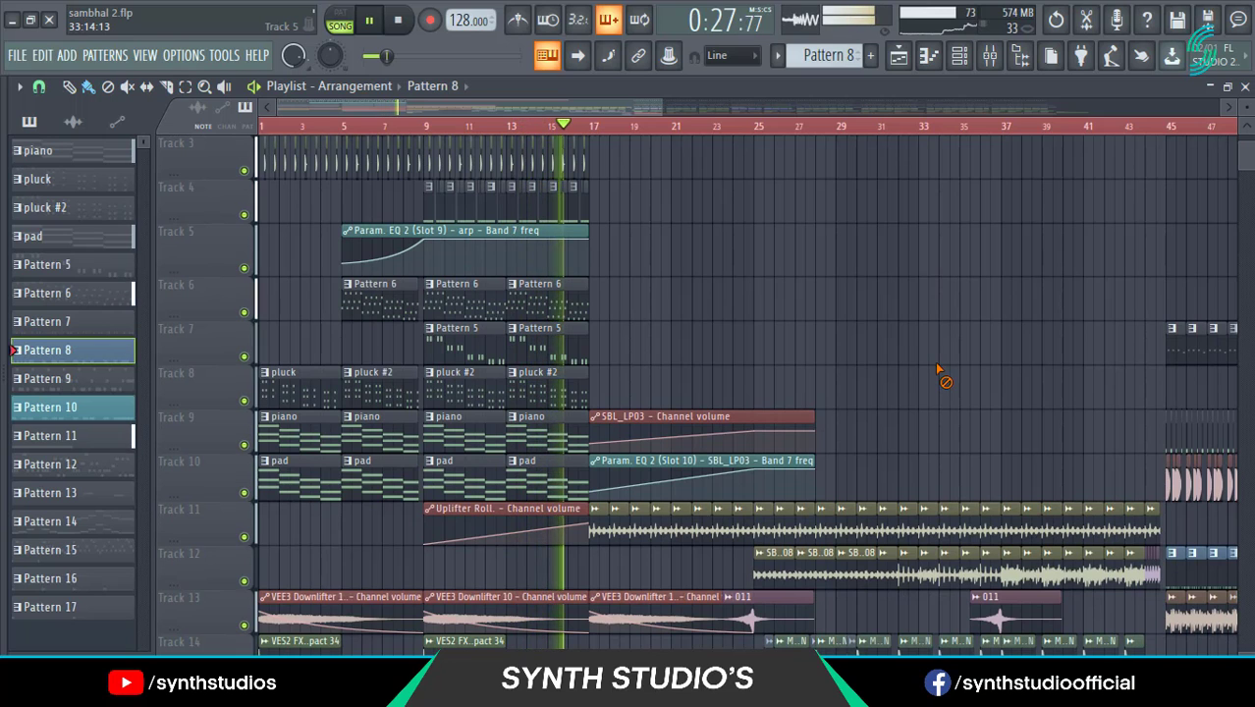
{"action": "scroll", "coordinate": [938, 368], "scroll_direction": "down", "scroll_amount": 5}
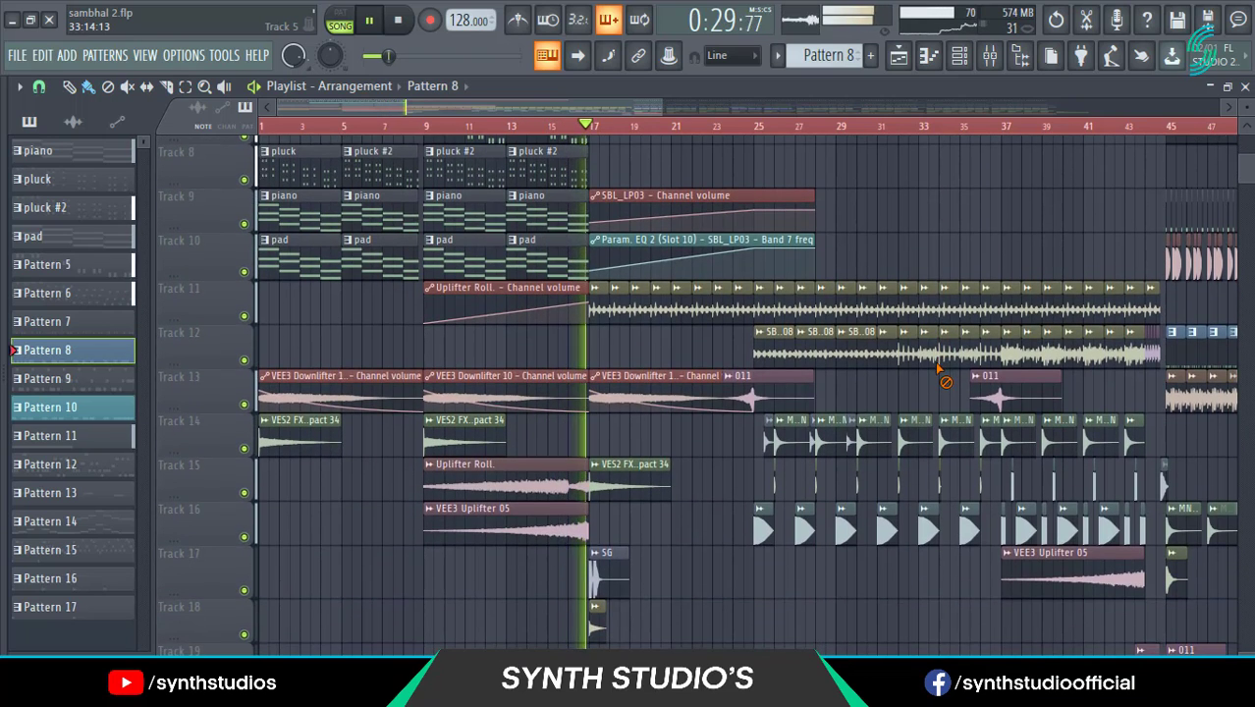
{"action": "scroll", "coordinate": [937, 367], "scroll_direction": "up", "scroll_amount": 4}
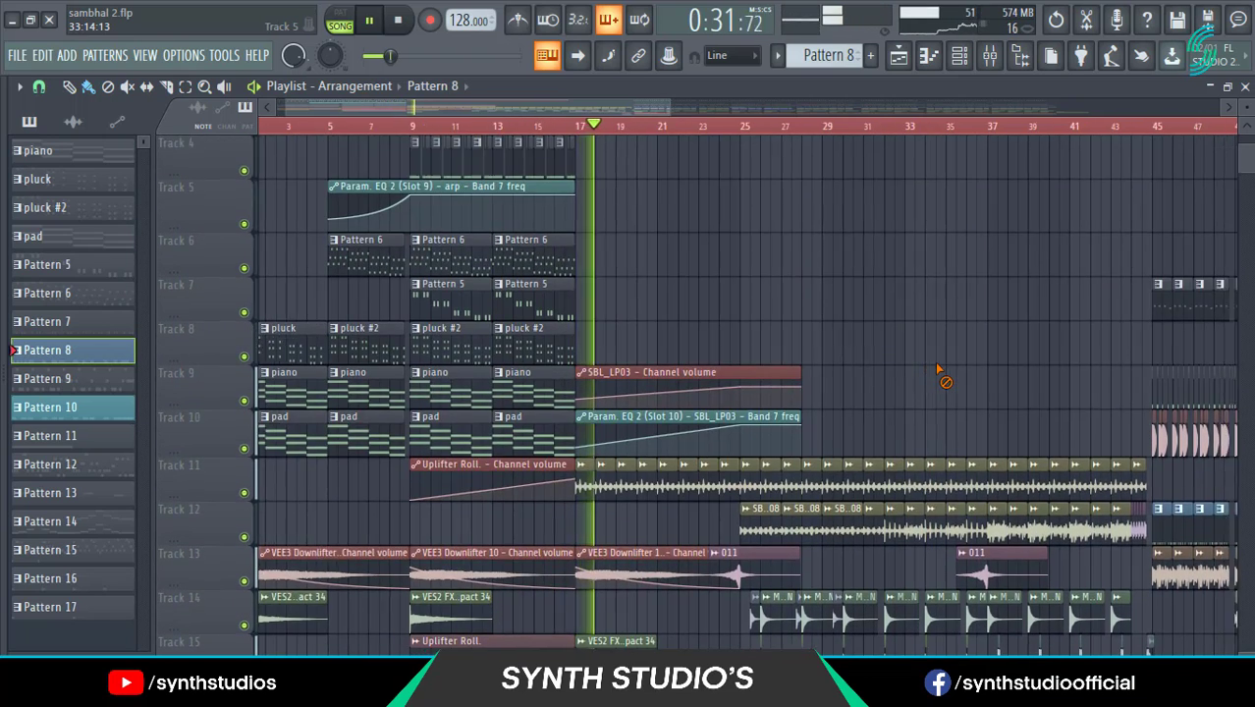
Follow the playback through the build-up and examine its percussion, effect and automation clips from bar 17 to 45.
{"action": "scroll", "coordinate": [938, 368], "scroll_direction": "right", "scroll_amount": 2}
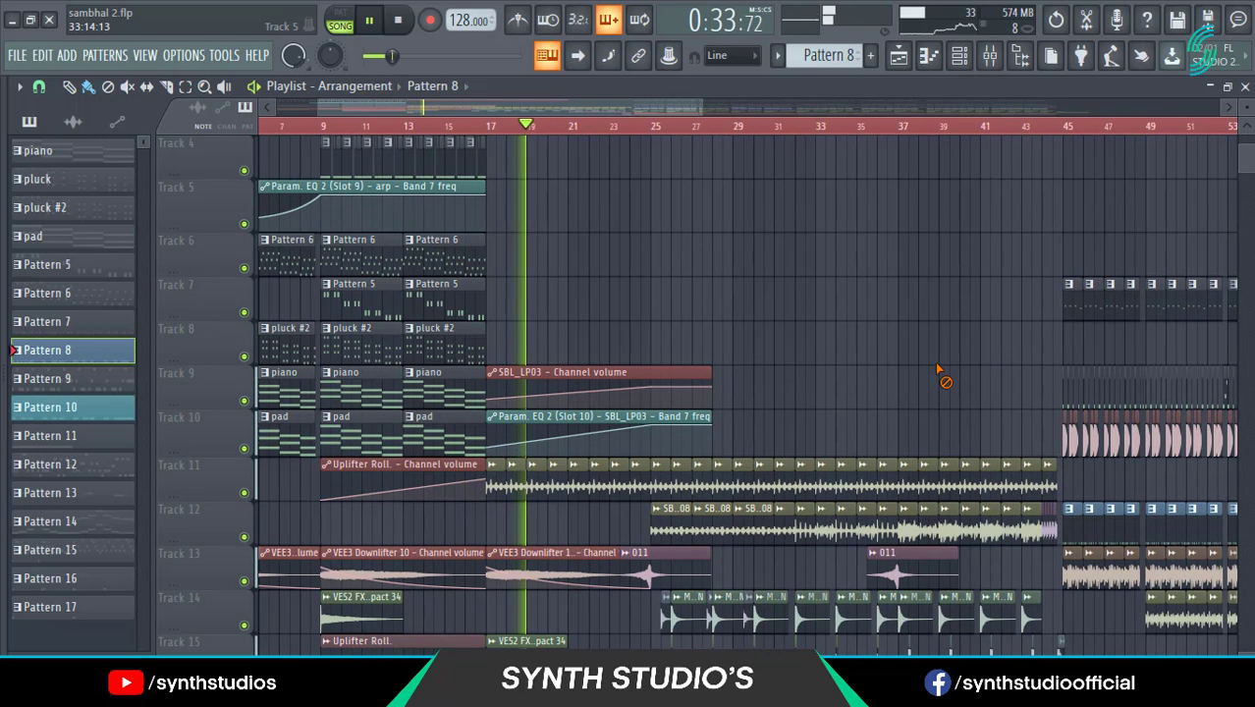
{"action": "scroll", "coordinate": [937, 370], "scroll_direction": "up", "scroll_amount": 3}
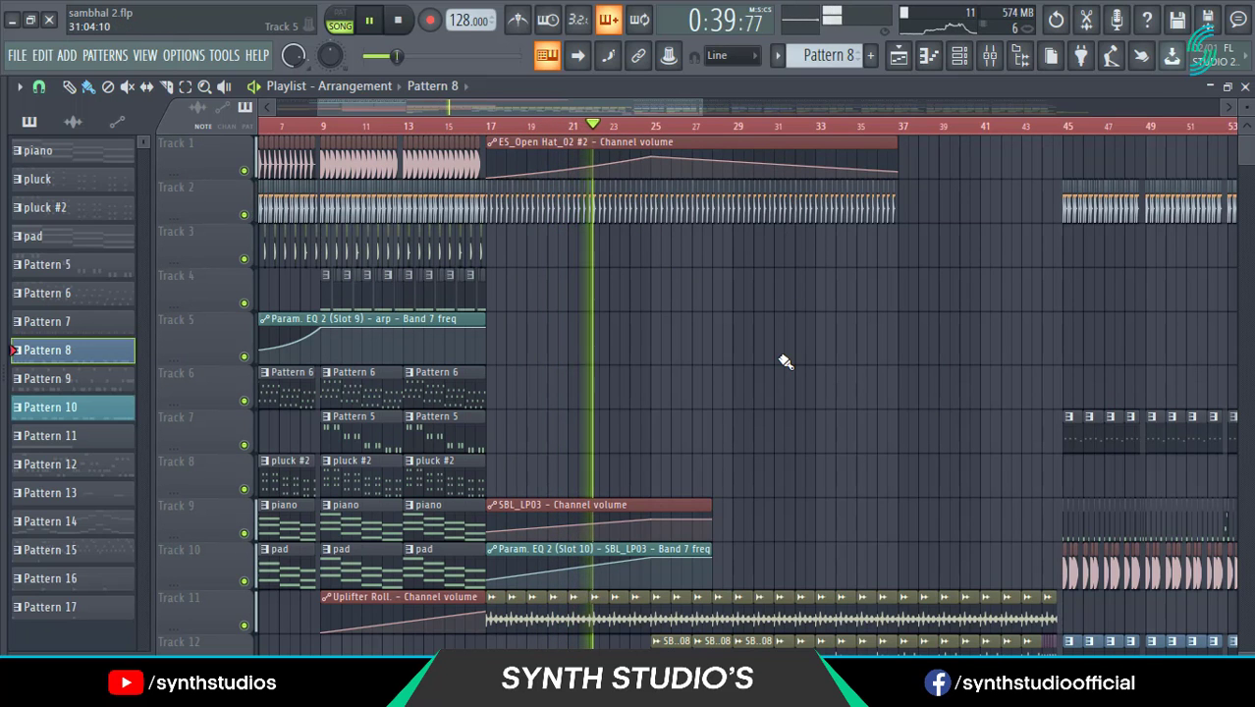
{"action": "scroll", "coordinate": [786, 361], "scroll_direction": "down", "scroll_amount": 4}
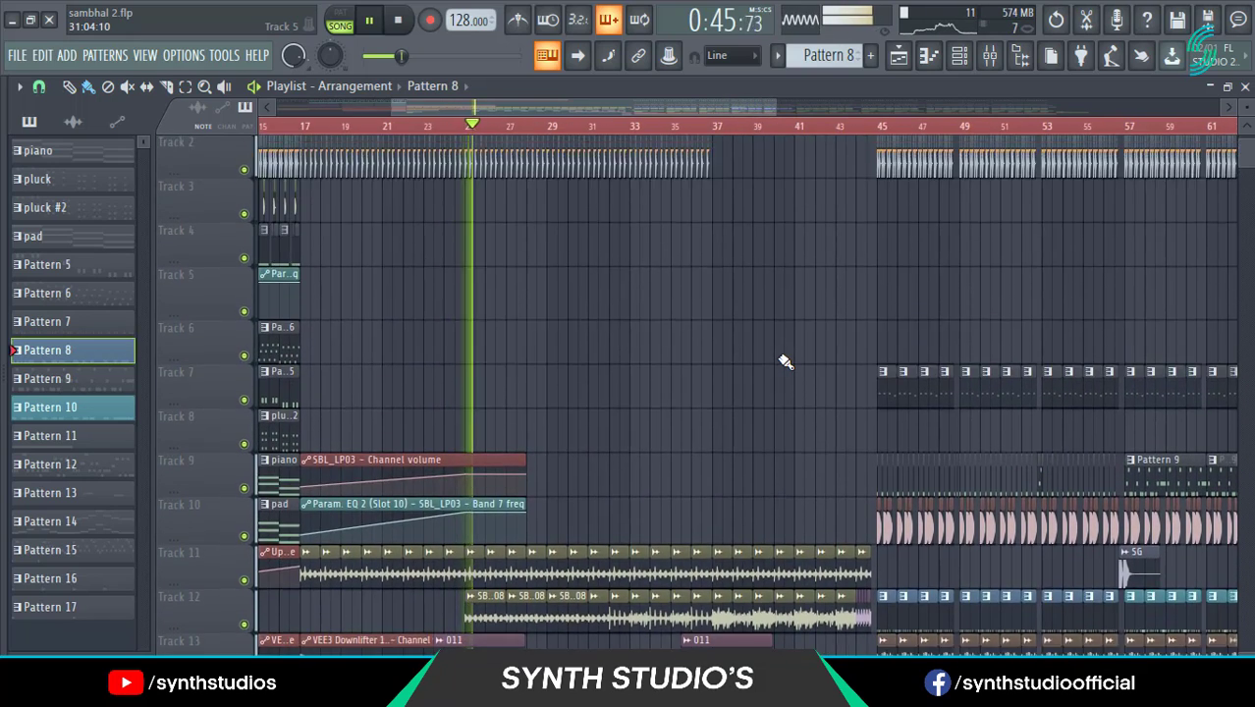
{"action": "scroll", "coordinate": [785, 361], "scroll_direction": "down", "scroll_amount": 1}
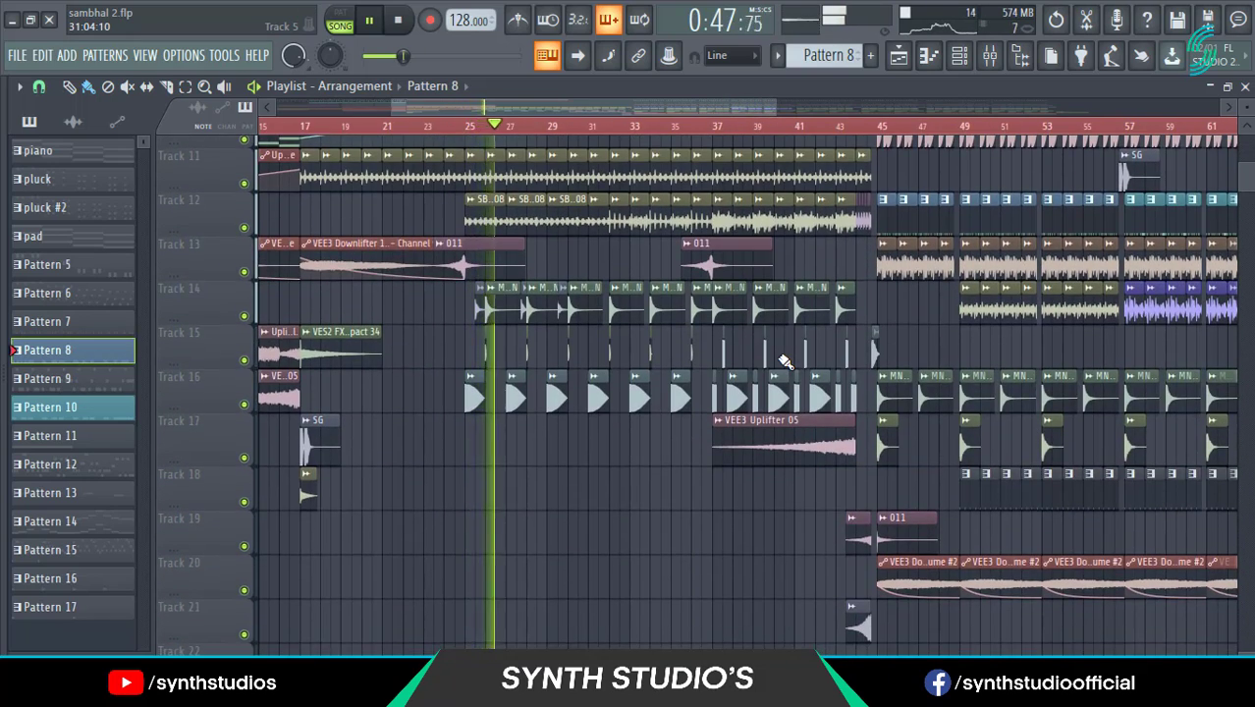
{"action": "scroll", "coordinate": [785, 361], "scroll_direction": "up", "scroll_amount": 3}
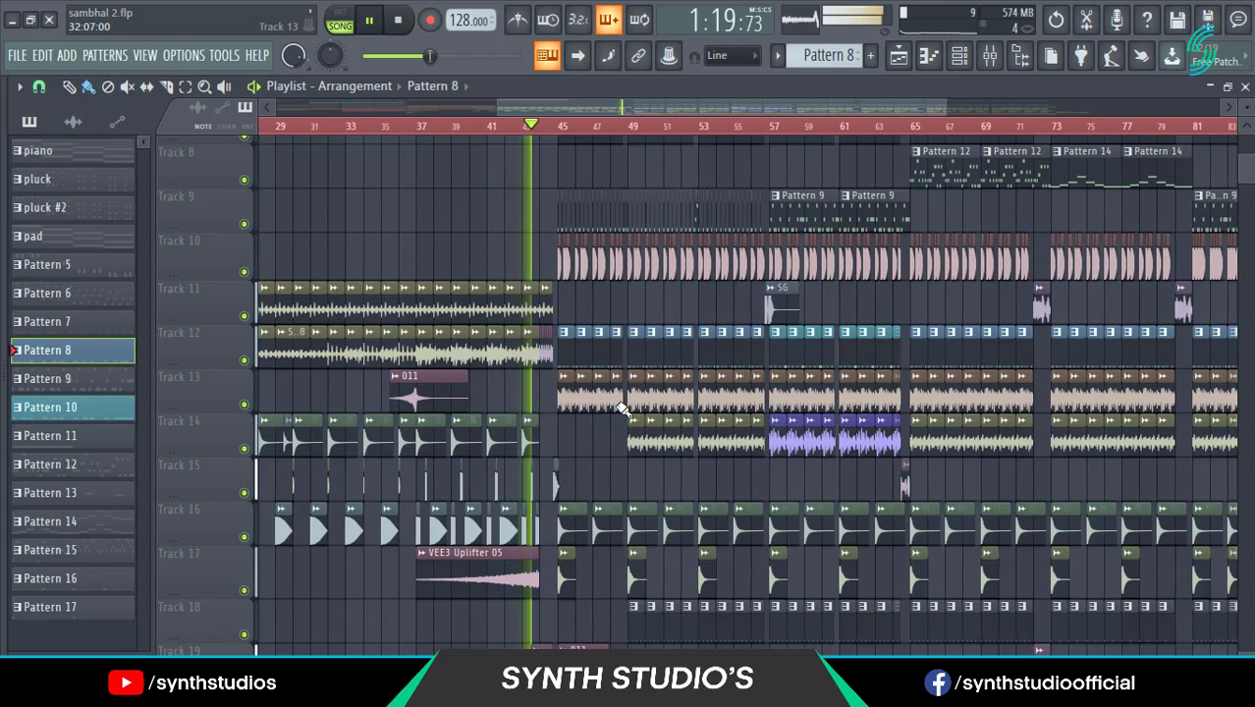
{"action": "scroll", "coordinate": [621, 407], "scroll_direction": "down", "scroll_amount": 3}
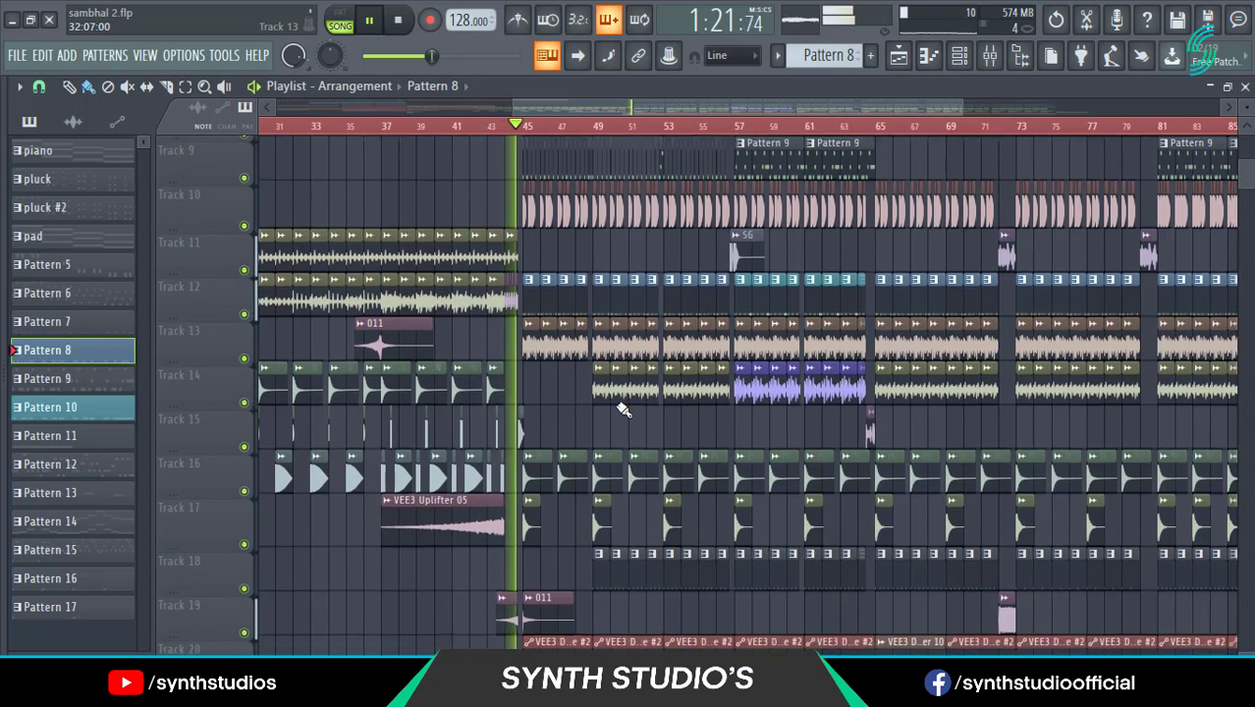
Follow the playback of the drop from bar 45 and examine its lead, kick, loop and crash clips.
{"action": "scroll", "coordinate": [621, 408], "scroll_direction": "up", "scroll_amount": 2}
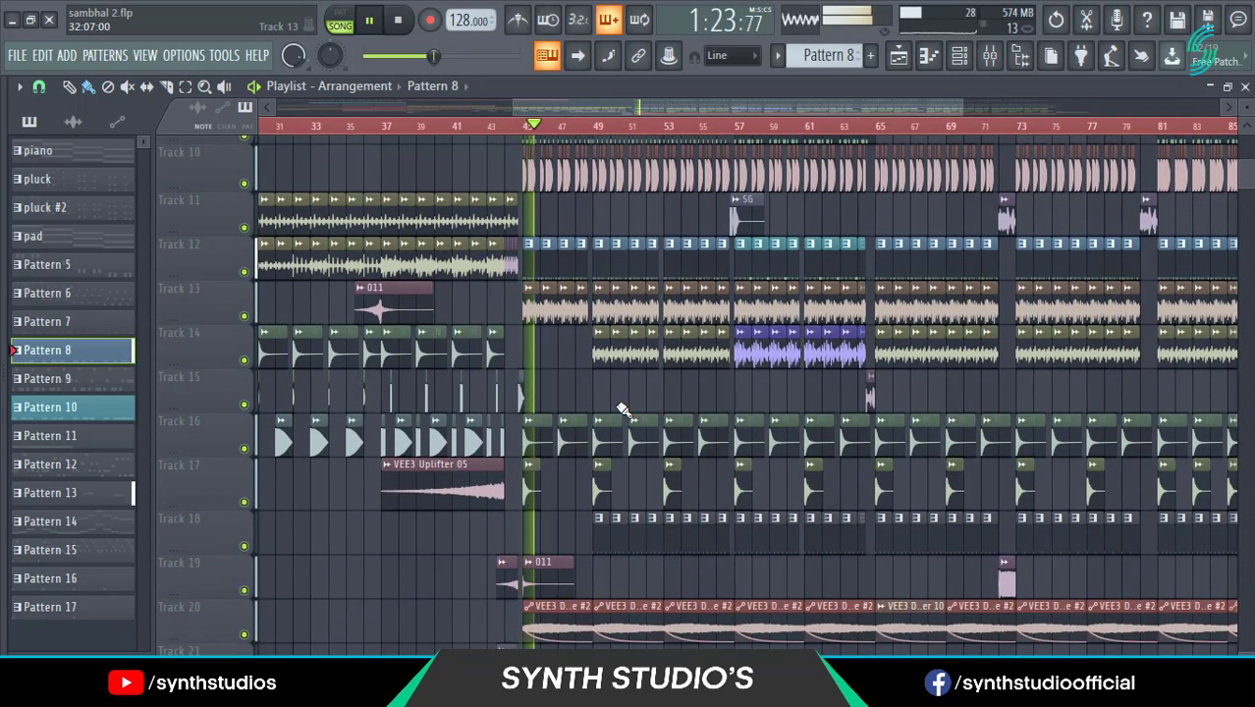
{"action": "scroll", "coordinate": [621, 408], "scroll_direction": "up", "scroll_amount": 2}
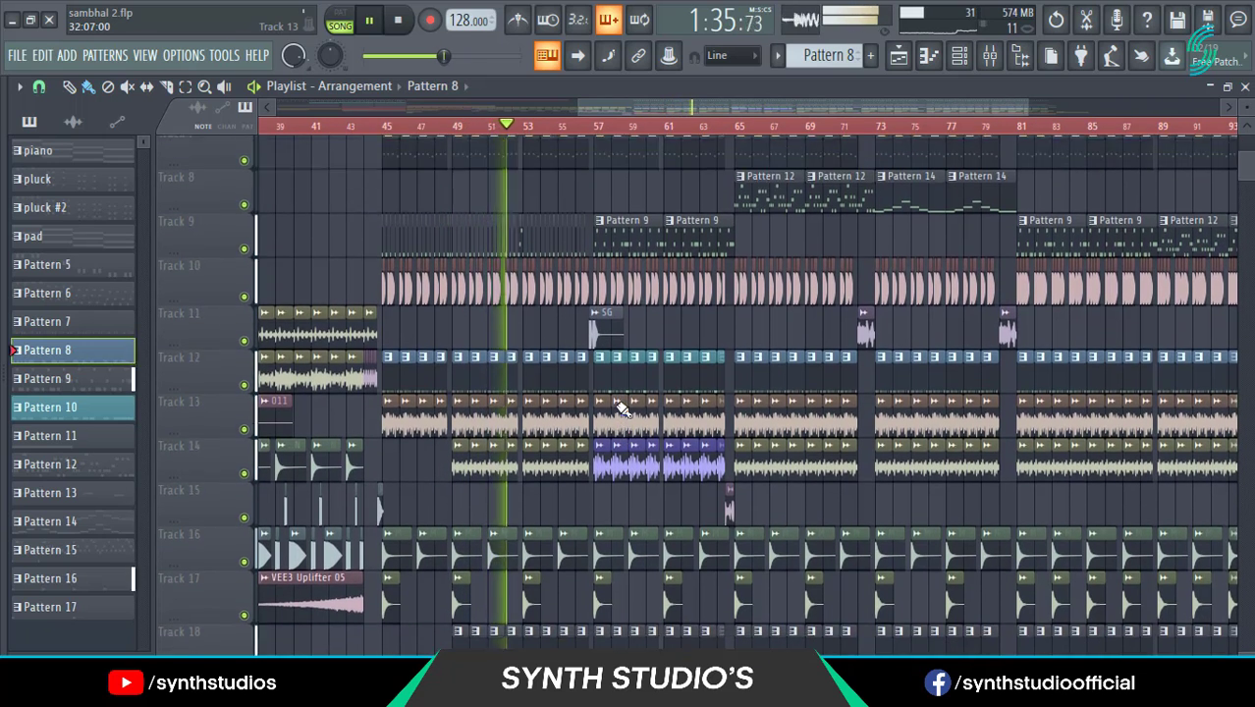
{"action": "scroll", "coordinate": [621, 408], "scroll_direction": "down", "scroll_amount": 2}
{"action": "scroll", "coordinate": [621, 409], "scroll_direction": "down", "scroll_amount": 1}
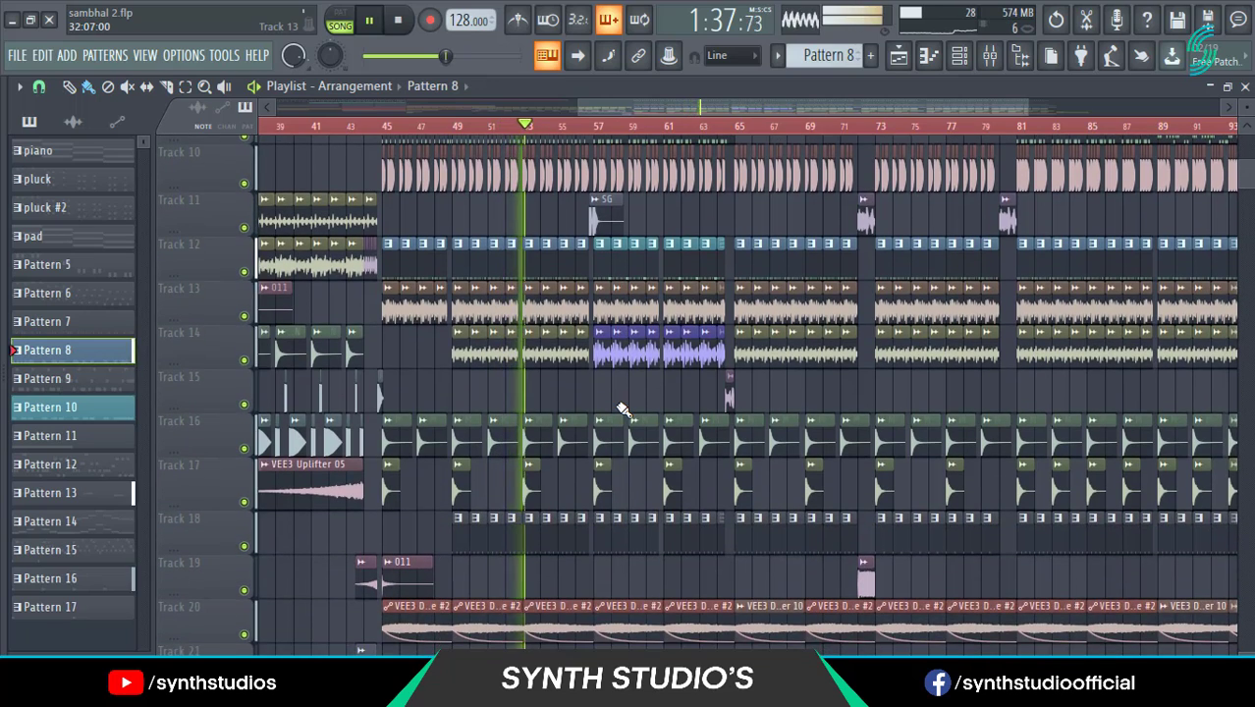
{"action": "scroll", "coordinate": [622, 408], "scroll_direction": "up", "scroll_amount": 5}
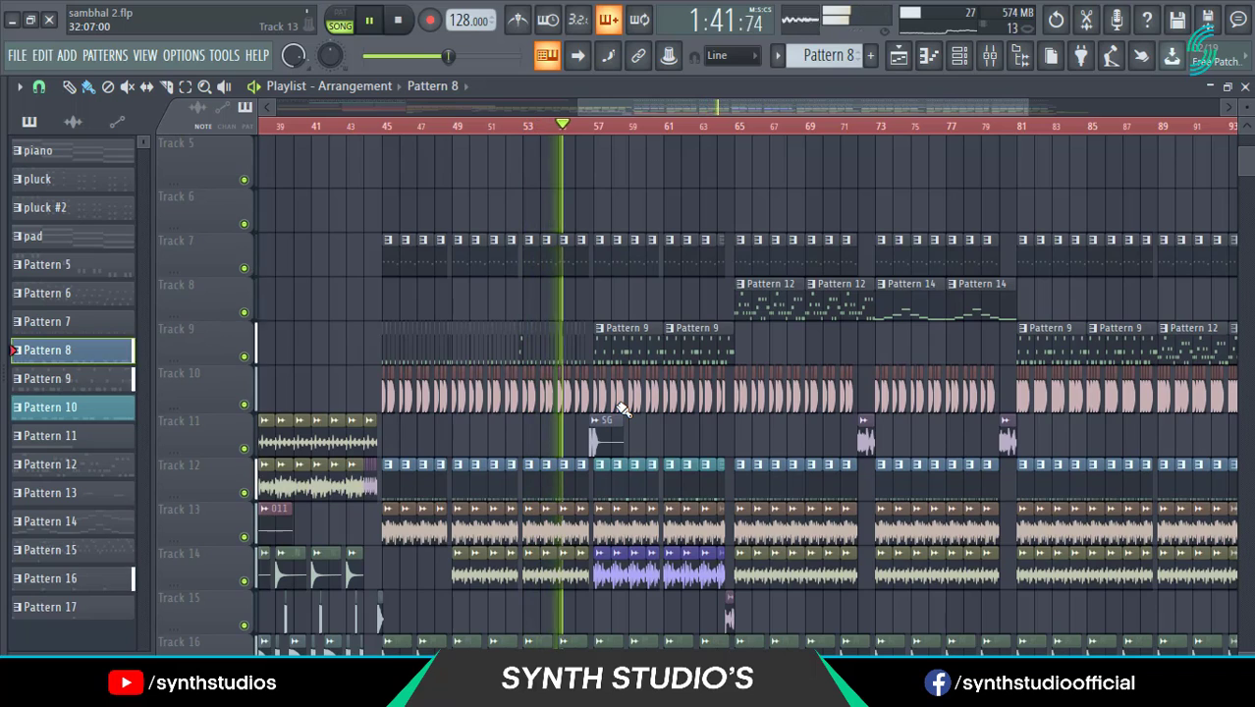
Follow the playback through the rest of the drop and examine the Pattern 9, Pattern 12, loop and impact clips from bar 55 to 75.
{"action": "scroll", "coordinate": [622, 408], "scroll_direction": "up", "scroll_amount": 2}
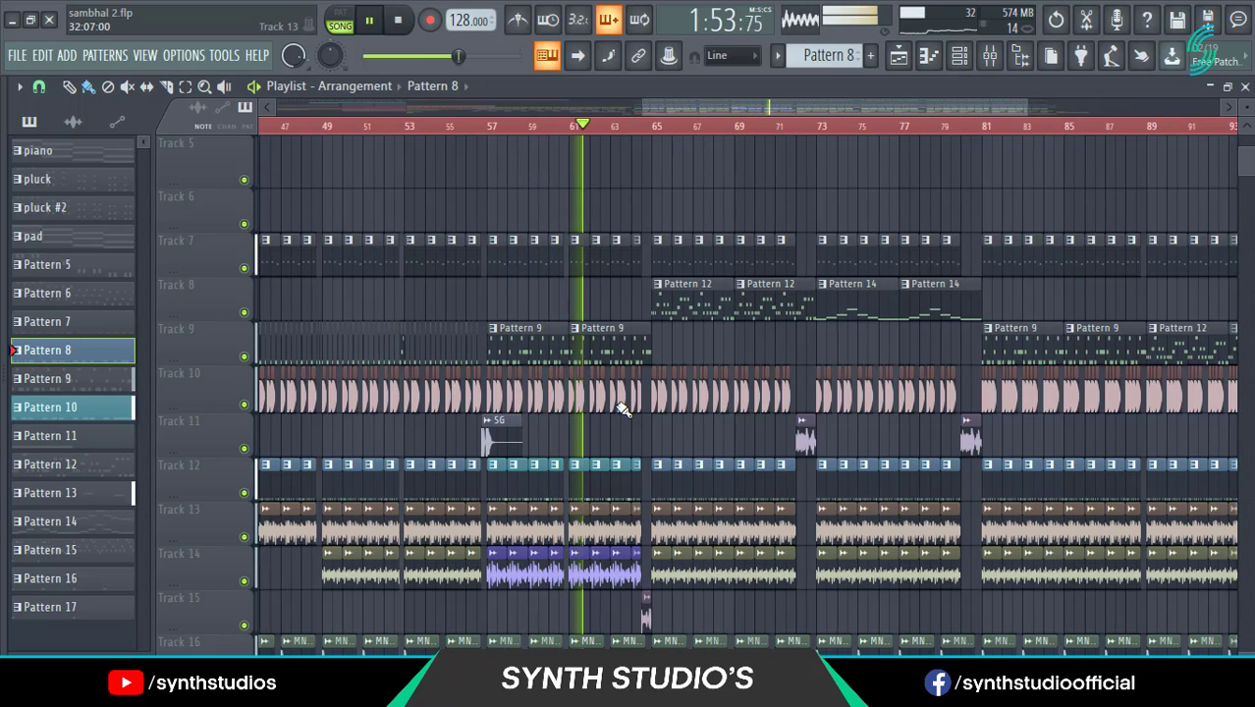
{"action": "scroll", "coordinate": [623, 409], "scroll_direction": "up", "scroll_amount": 1}
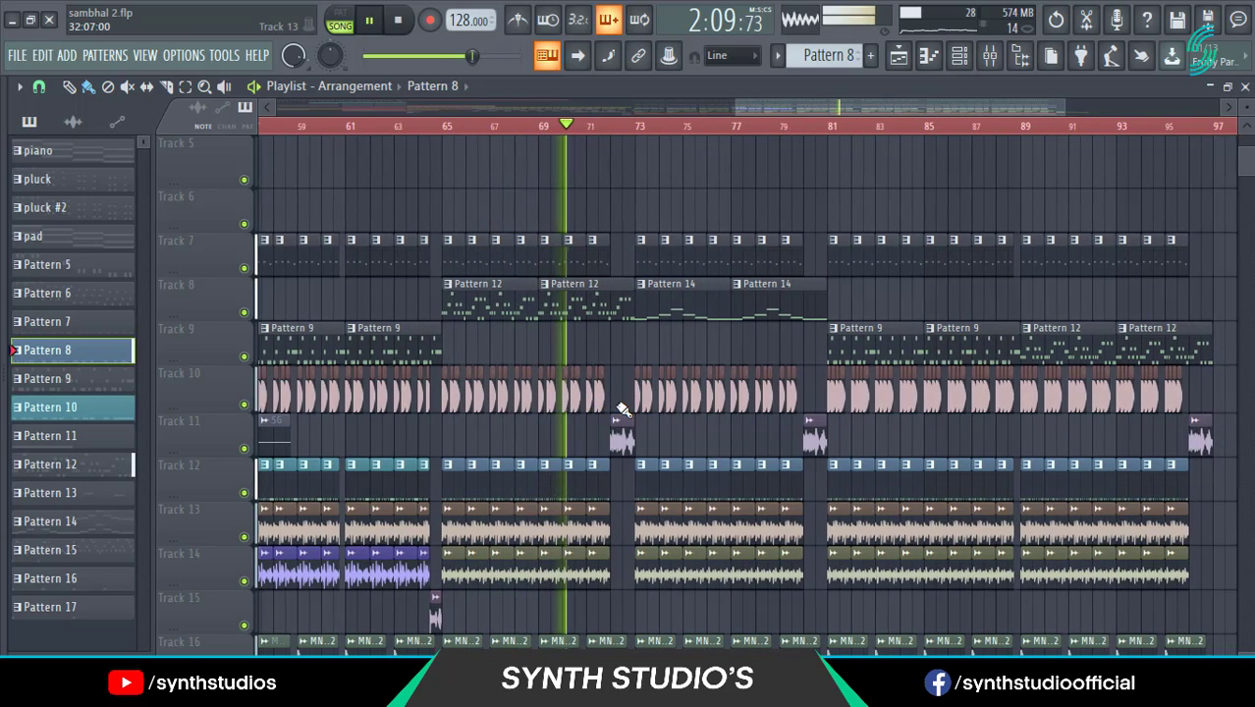
{"action": "scroll", "coordinate": [622, 410], "scroll_direction": "down", "scroll_amount": 3}
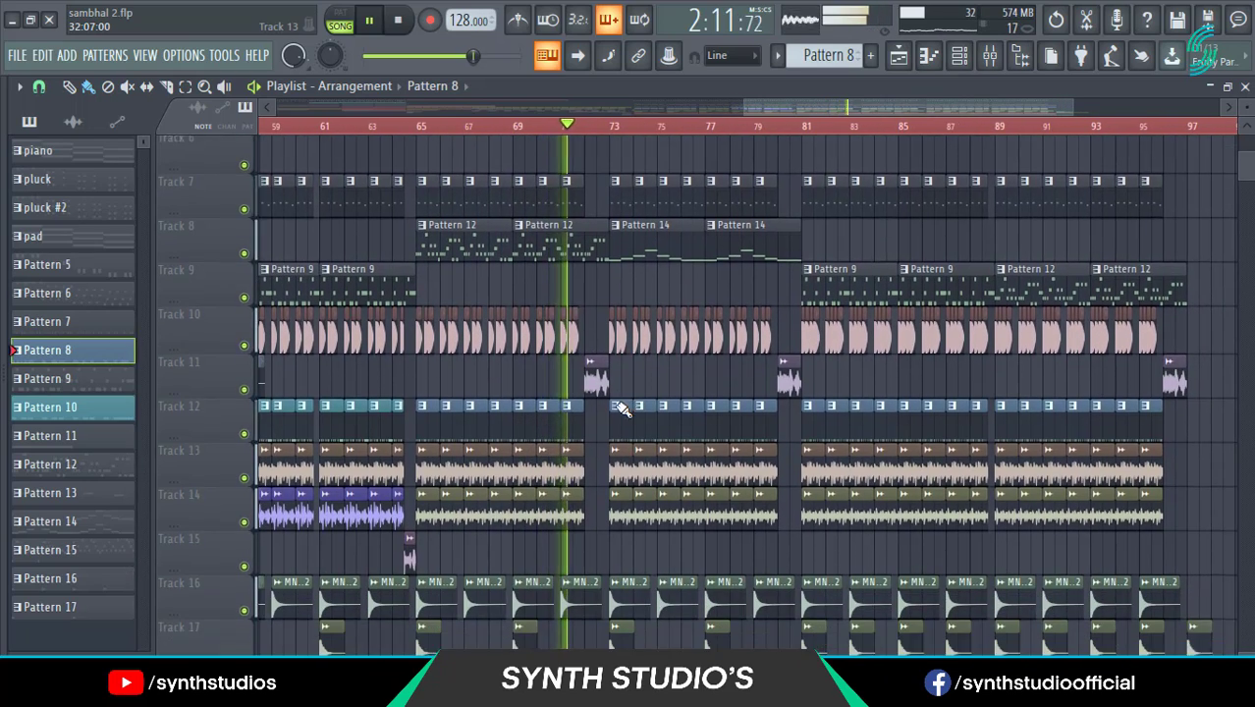
{"action": "scroll", "coordinate": [621, 410], "scroll_direction": "down", "scroll_amount": 2}
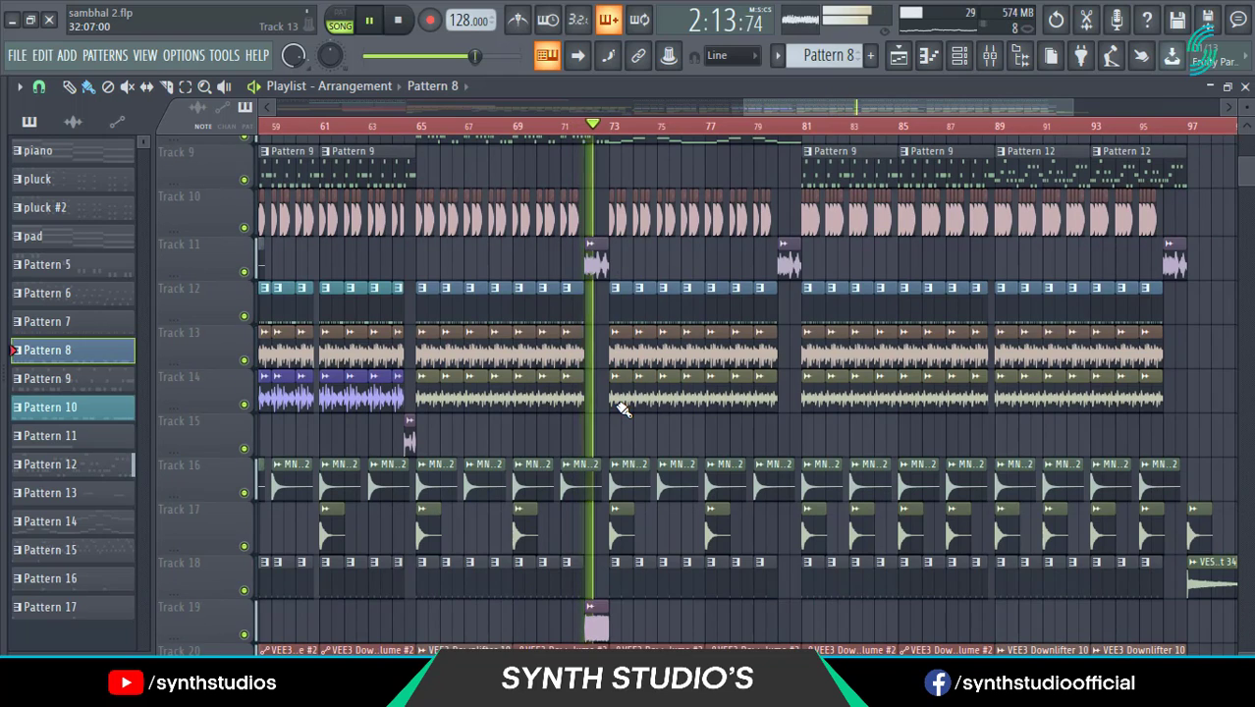
{"action": "scroll", "coordinate": [622, 410], "scroll_direction": "up", "scroll_amount": 5}
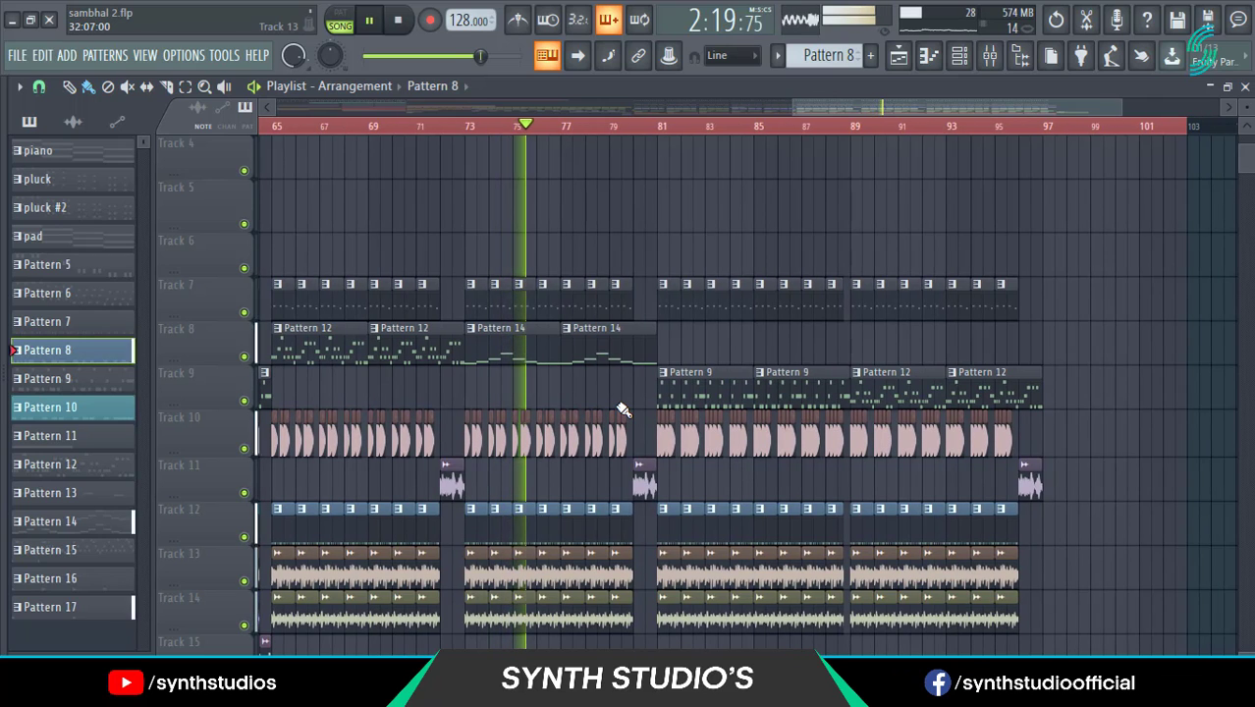
Follow the playback of the closing section and examine the Pattern 14, Pattern 9, Pattern 12, kick and crash clips from bar 75 to 96.
{"action": "scroll", "coordinate": [622, 410], "scroll_direction": "down", "scroll_amount": 3}
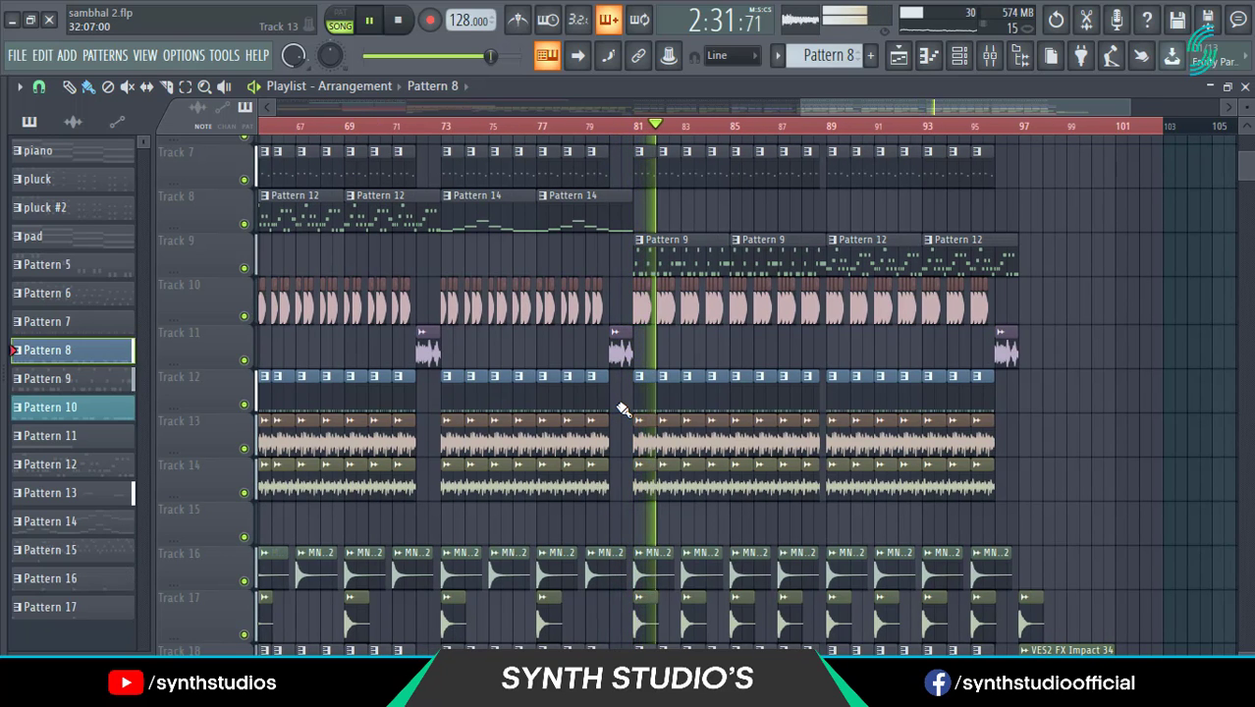
{"action": "scroll", "coordinate": [621, 408], "scroll_direction": "up", "scroll_amount": 1}
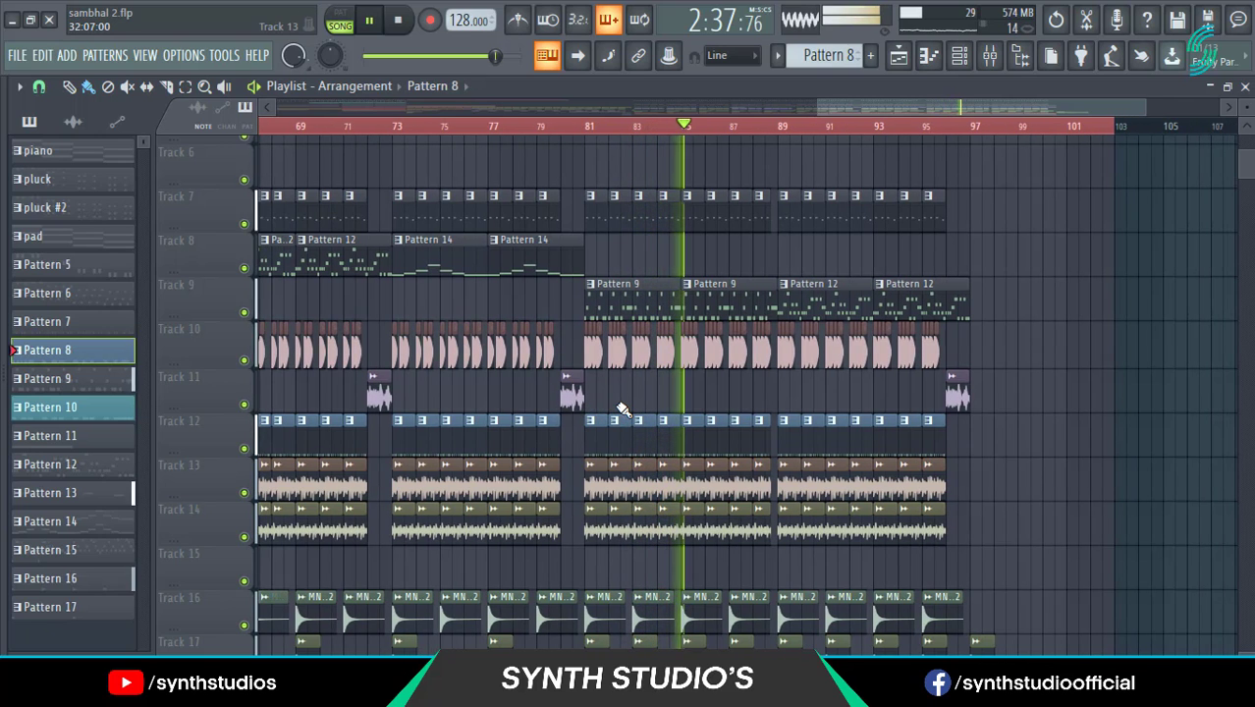
{"action": "scroll", "coordinate": [621, 408], "scroll_direction": "down", "scroll_amount": 1}
{"action": "scroll", "coordinate": [621, 409], "scroll_direction": "down", "scroll_amount": 1}
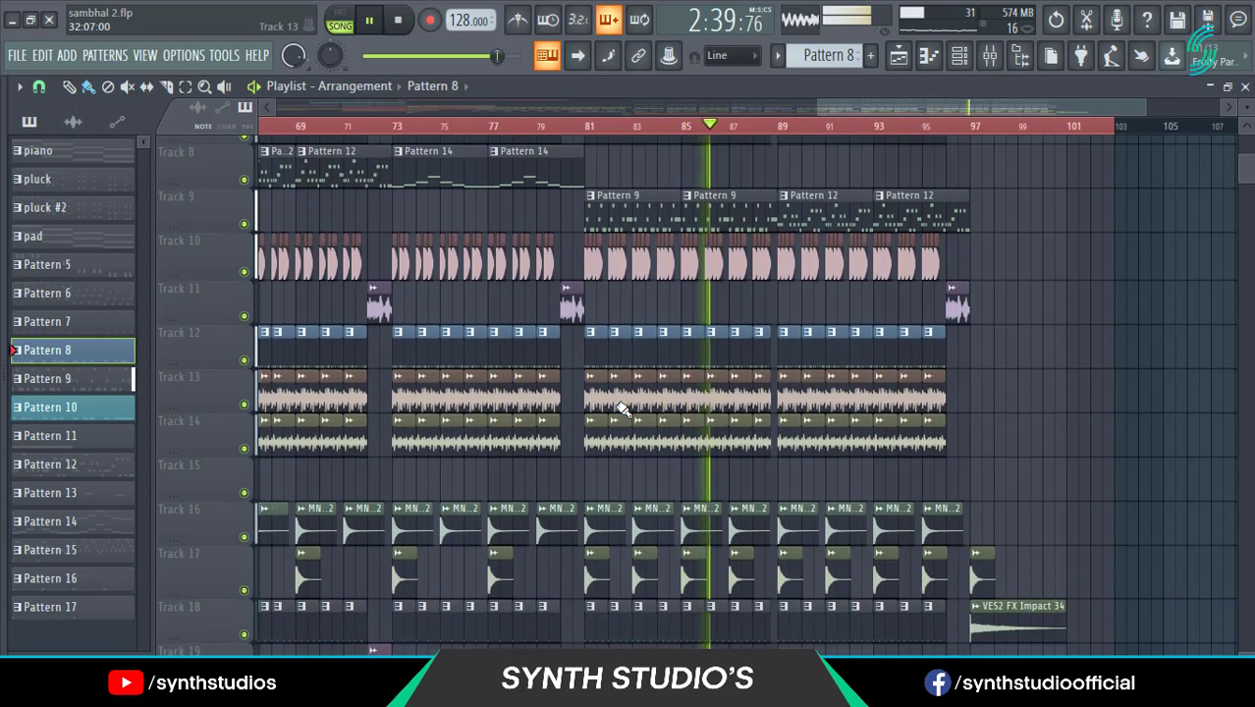
{"action": "scroll", "coordinate": [621, 409], "scroll_direction": "up", "scroll_amount": 4}
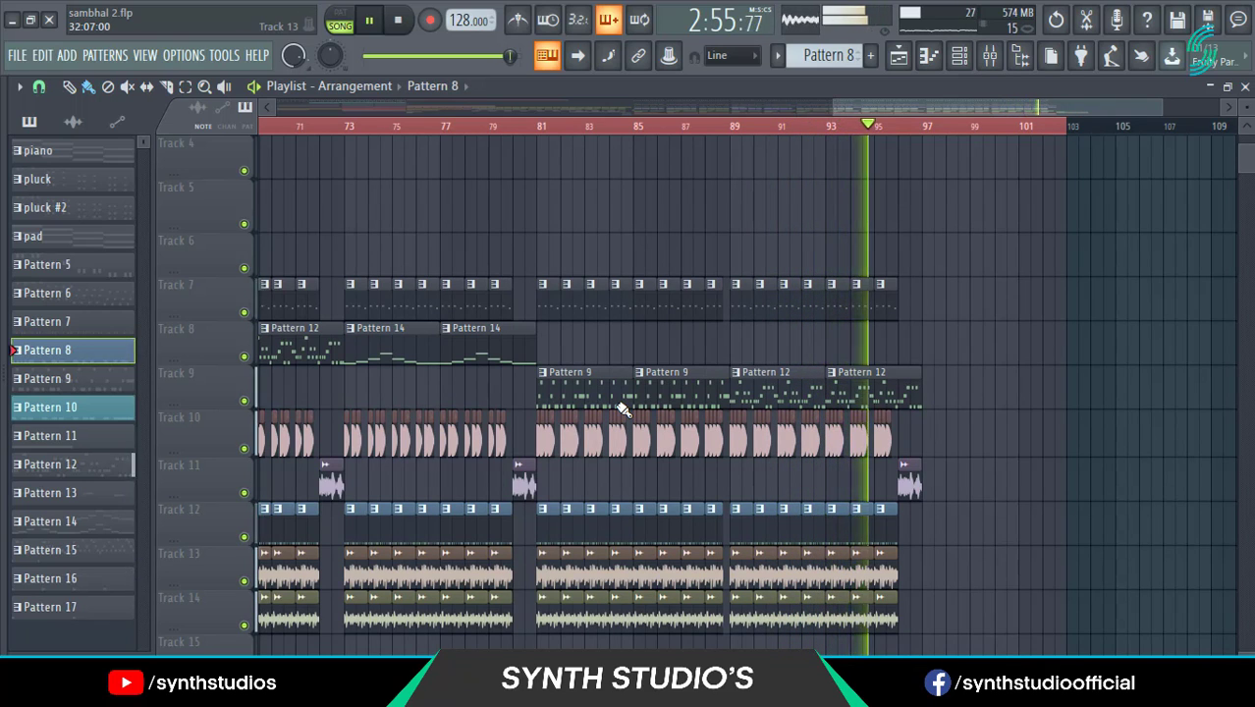
{"action": "scroll", "coordinate": [621, 409], "scroll_direction": "down", "scroll_amount": 5}
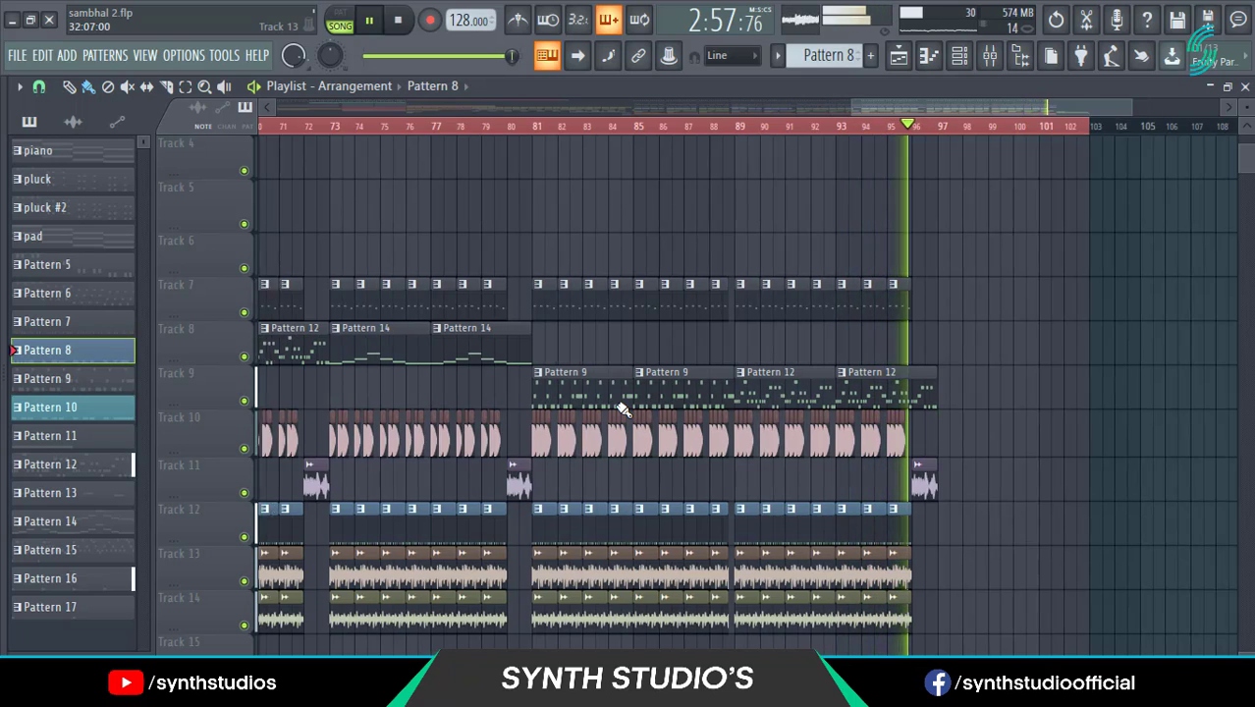